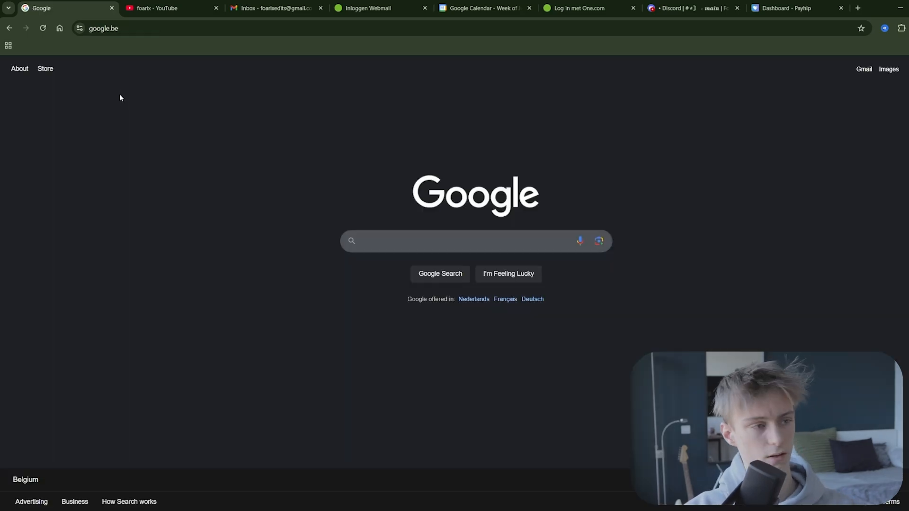
- Search YouTube for "amv clips in desc" and open the "Universe" Hyouka AMV from the results
click(197, 14)
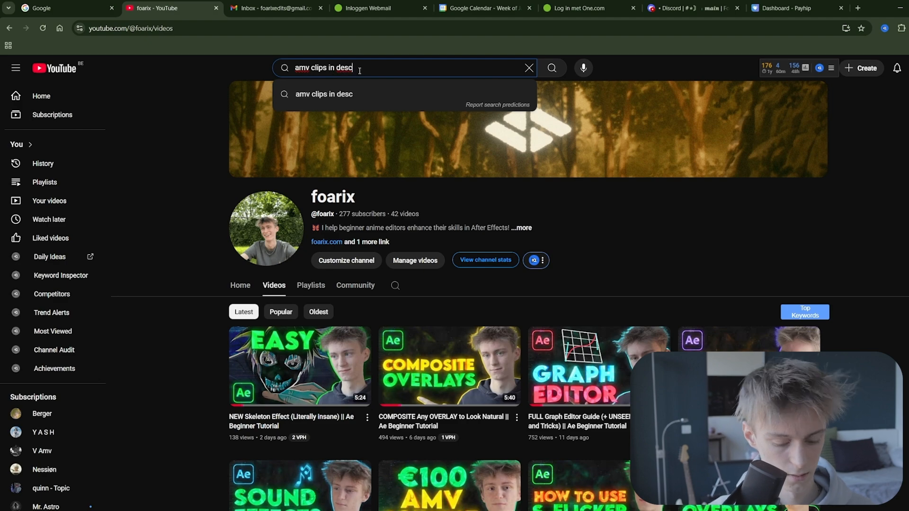
key(Return)
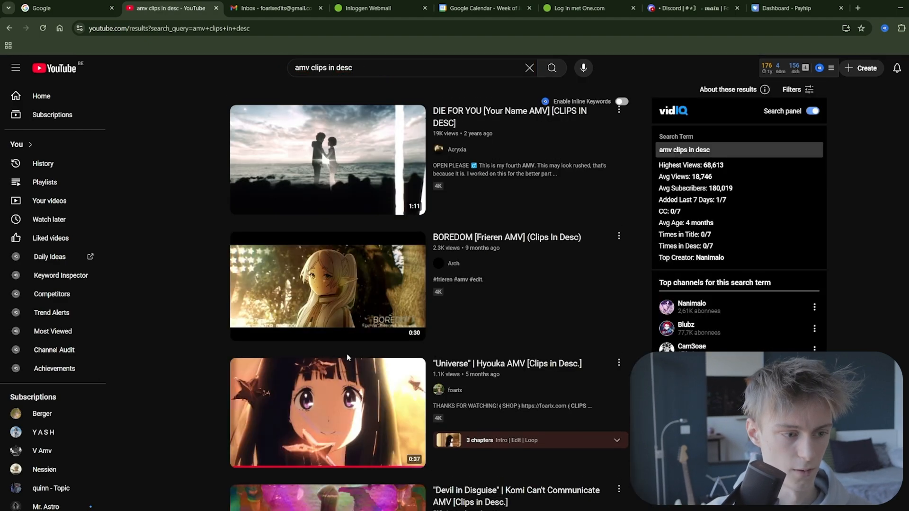
scroll(347, 358, down, 3)
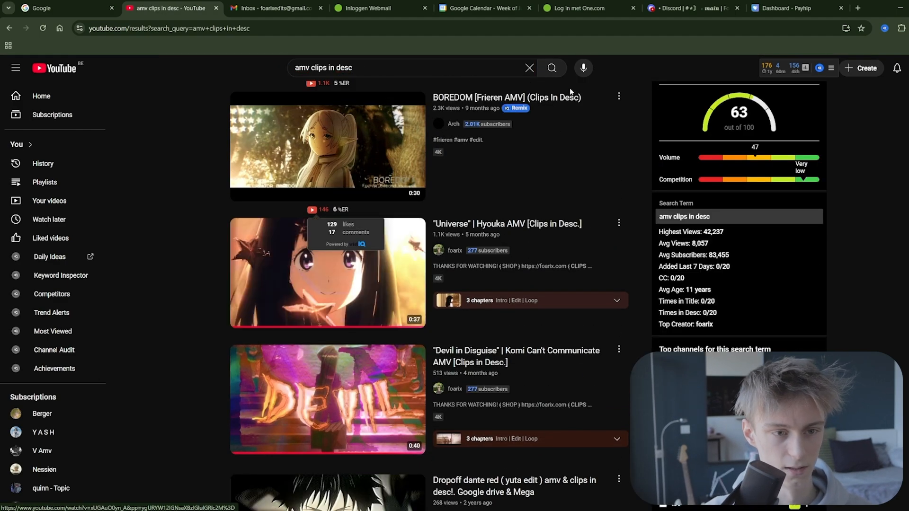
click(268, 322)
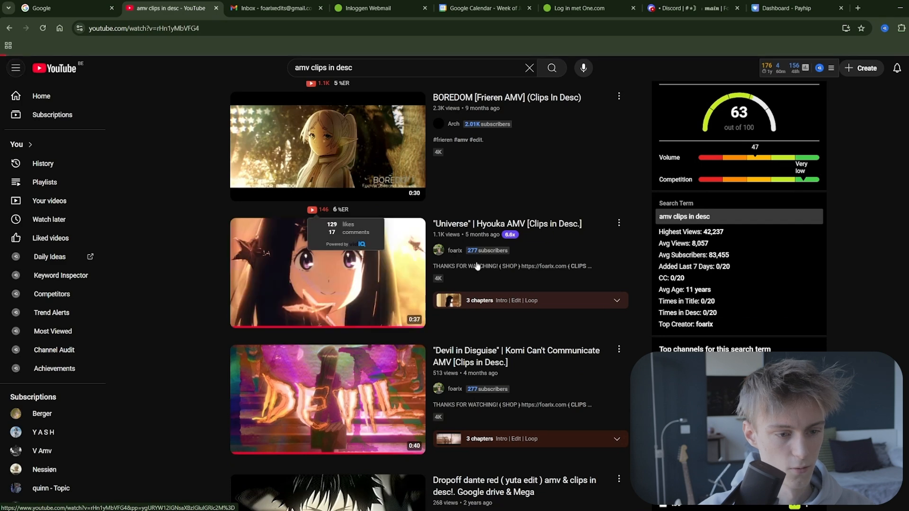
- Expand the "Universe" video's description, open its shared Google Drive clips folder, and close that folder again
click(244, 353)
scroll(240, 353, down, 5)
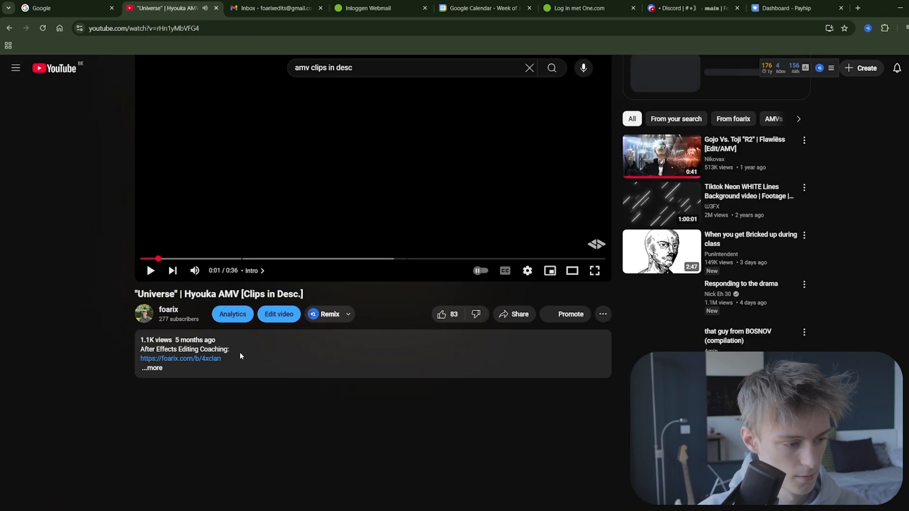
click(240, 354)
click(174, 344)
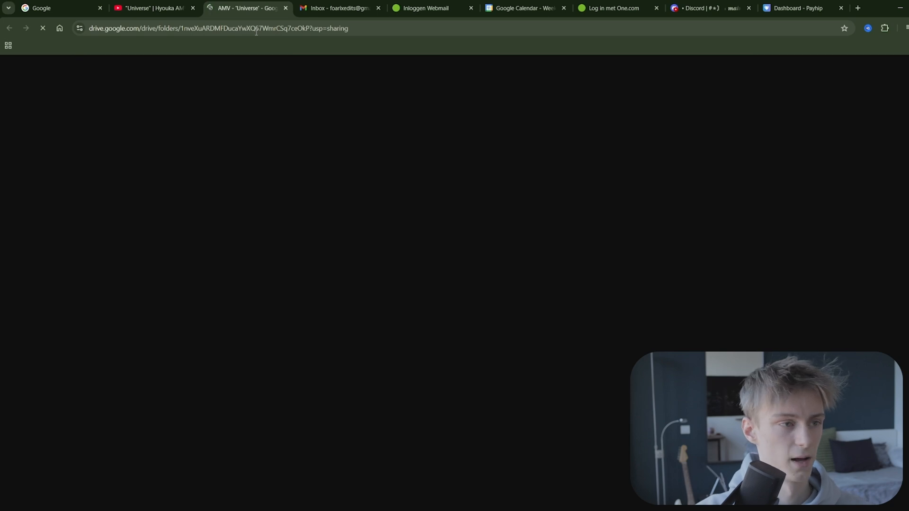
click(286, 8)
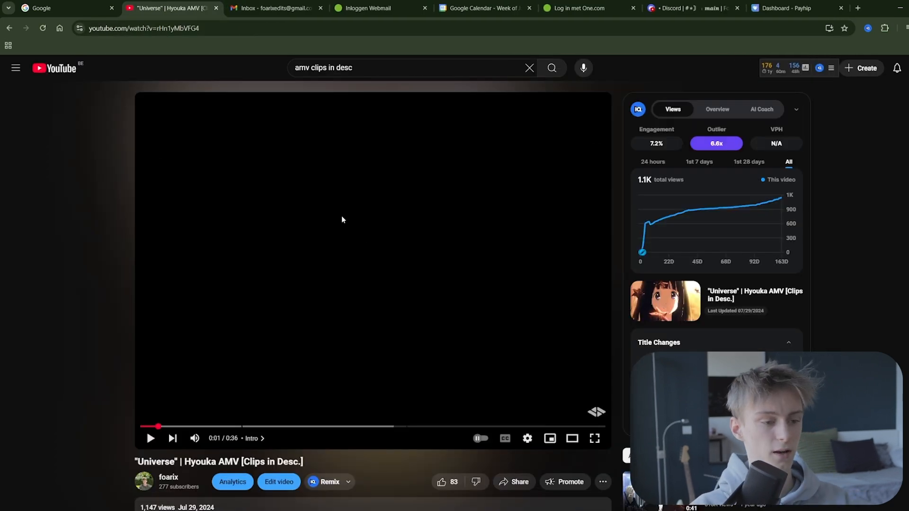
- Play part of the "Universe" Hyouka AMV and close the video page
click(350, 231)
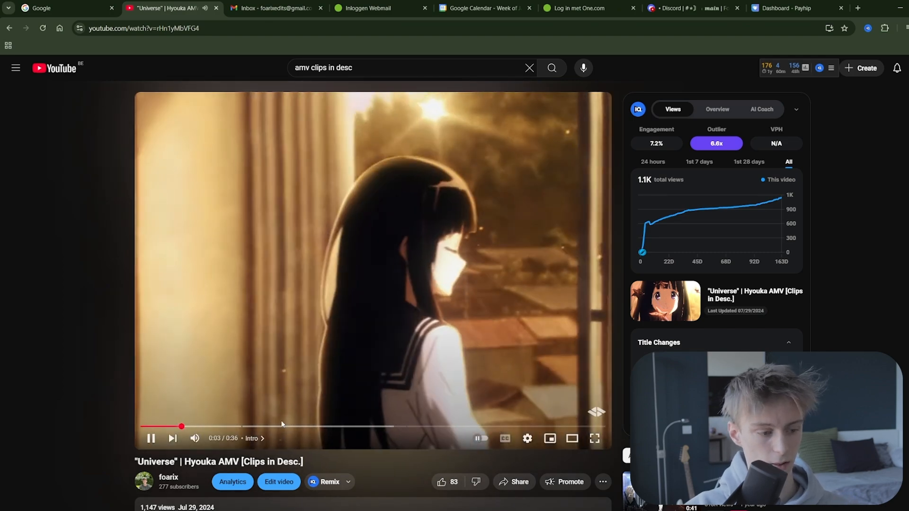
click(359, 68)
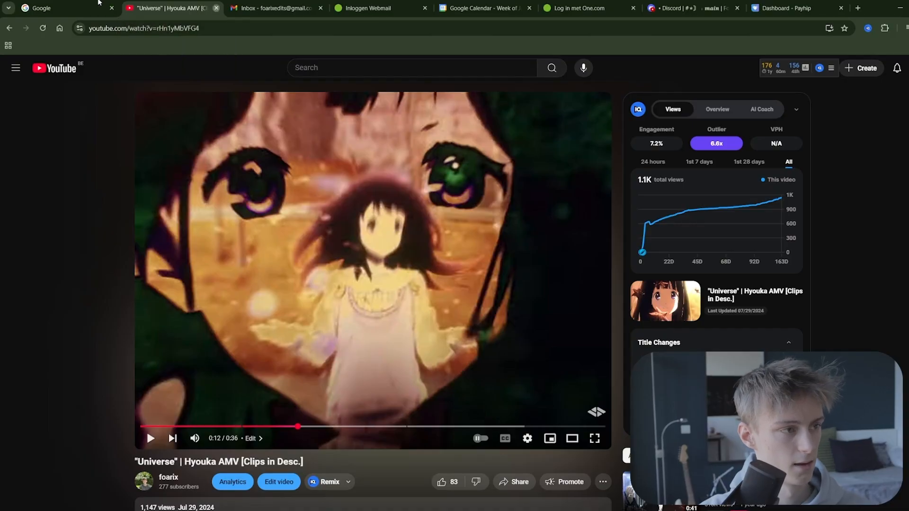
key(ctrl+w)
- Switch to Discord and browse the clip posts in the anime-clips channel of the Anime Clips server
click(598, 8)
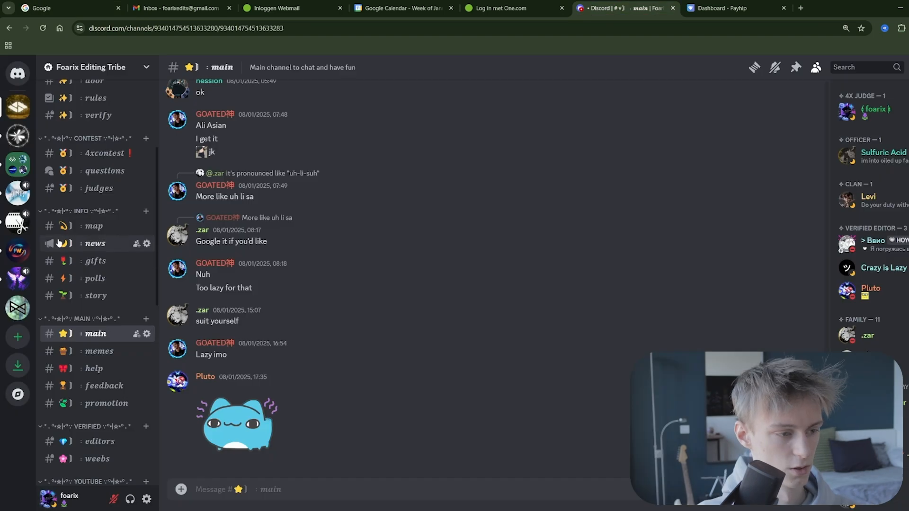
click(18, 279)
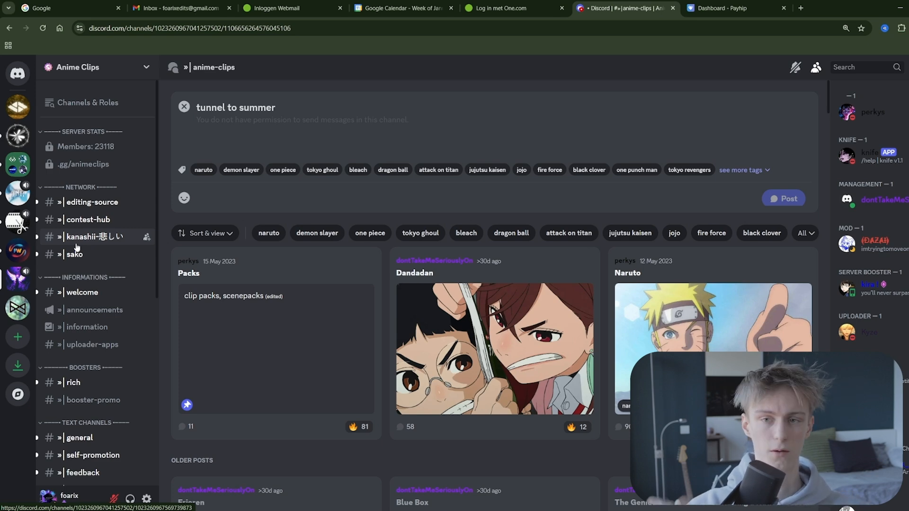
scroll(77, 246, down, 7)
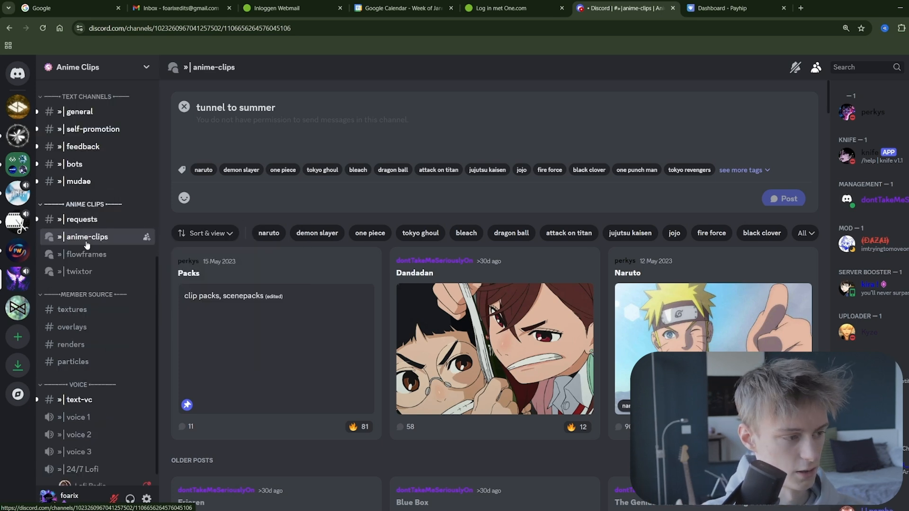
scroll(254, 175, down, 15)
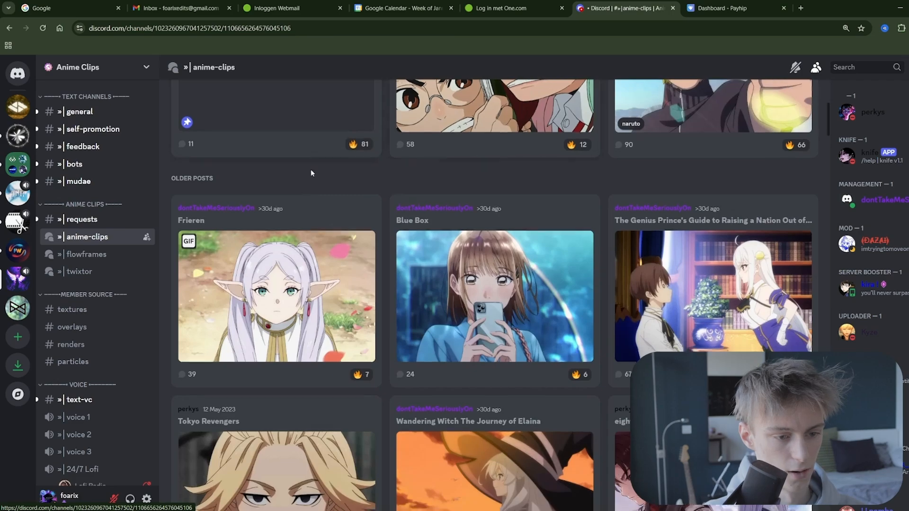
scroll(297, 231, down, 5)
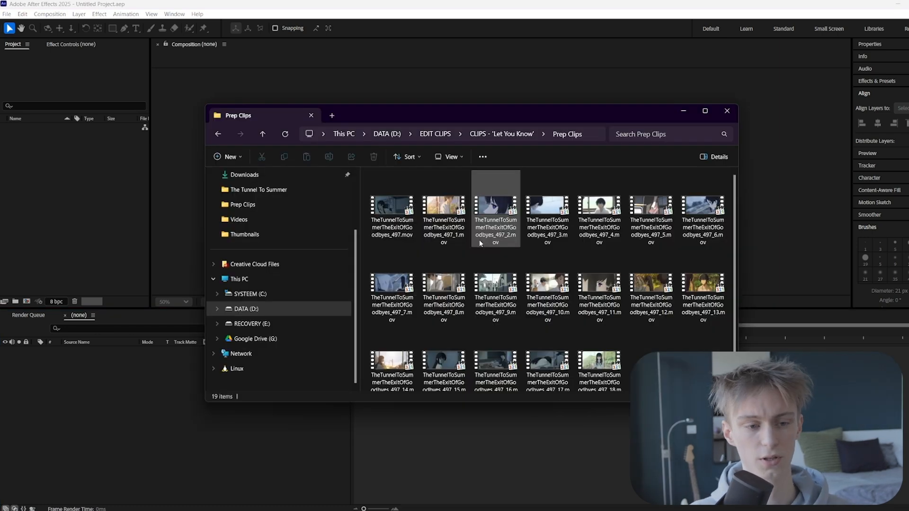
- Look through the individual Tunnel to Summer clips in the Prep Clips folder
click(392, 213)
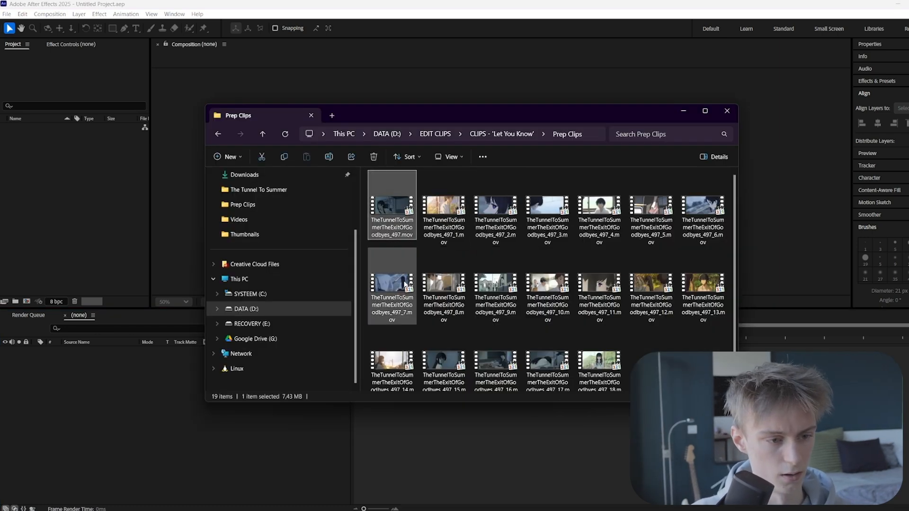
key(Right)
key(Right)
key(Right)
key(Right)
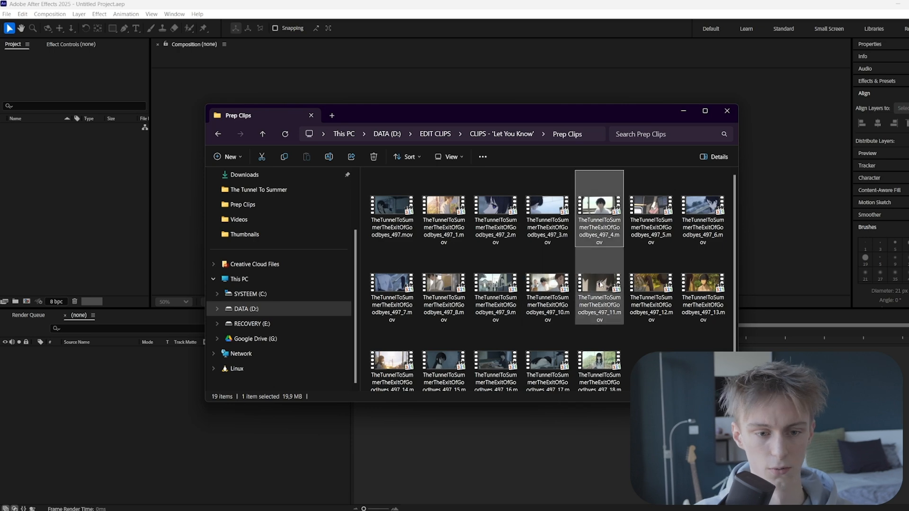
click(600, 283)
click(651, 213)
click(652, 284)
click(702, 213)
click(648, 285)
click(592, 285)
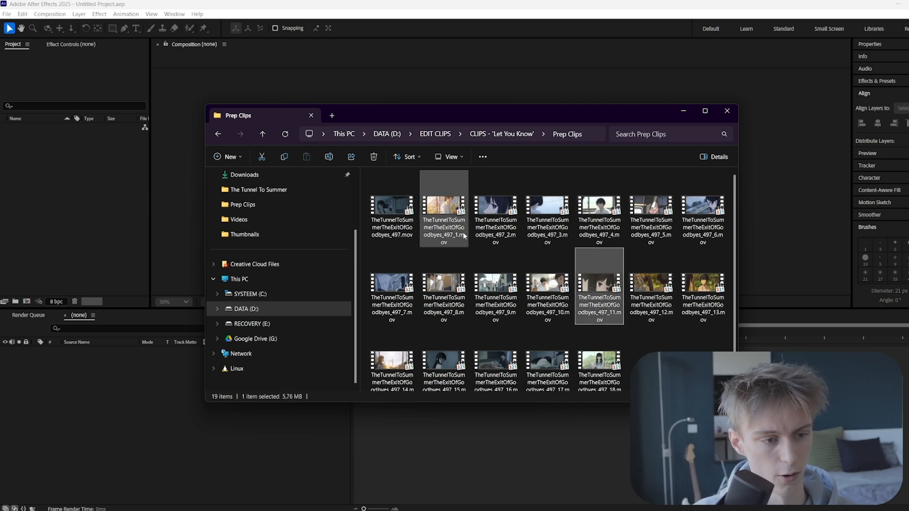
- Select every clip in the Prep Clips folder to review the full set, and clear the selection
click(393, 213)
shift+click(599, 372)
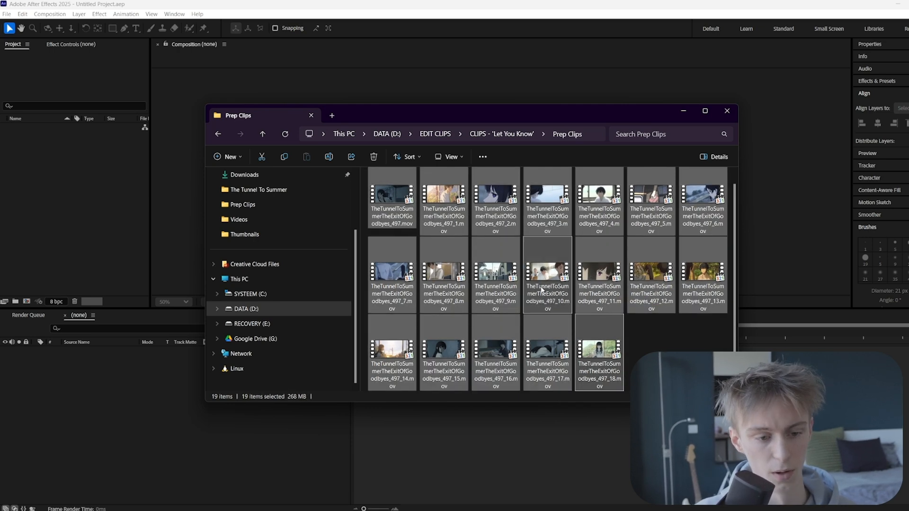
click(652, 335)
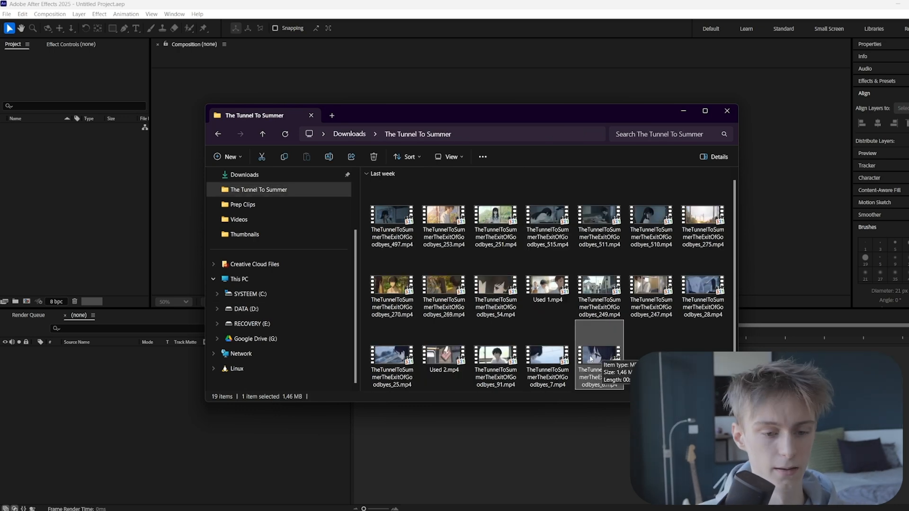
- Preview TheTunnelToSummerTheExitOfGoodbyes_6.mp4 from The Tunnel To Summer folder, pausing on the eye shot, and close the player
double_click(591, 358)
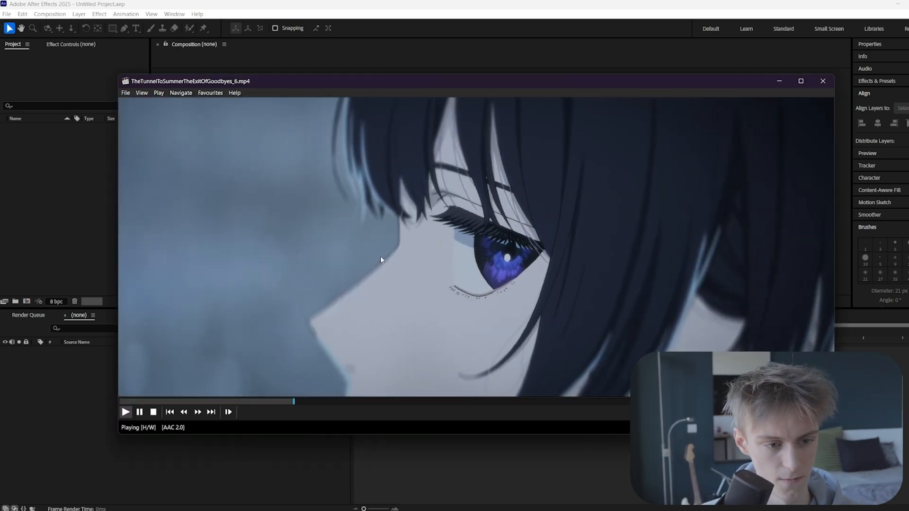
click(525, 237)
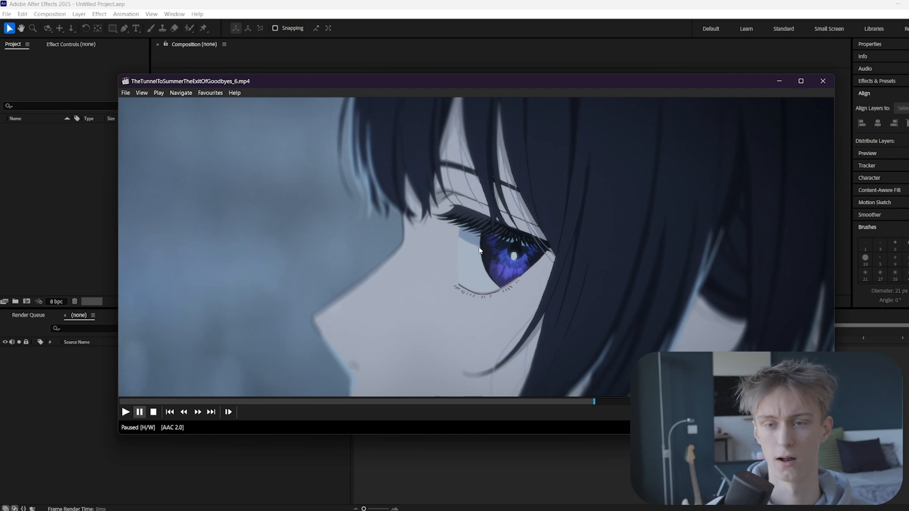
click(821, 82)
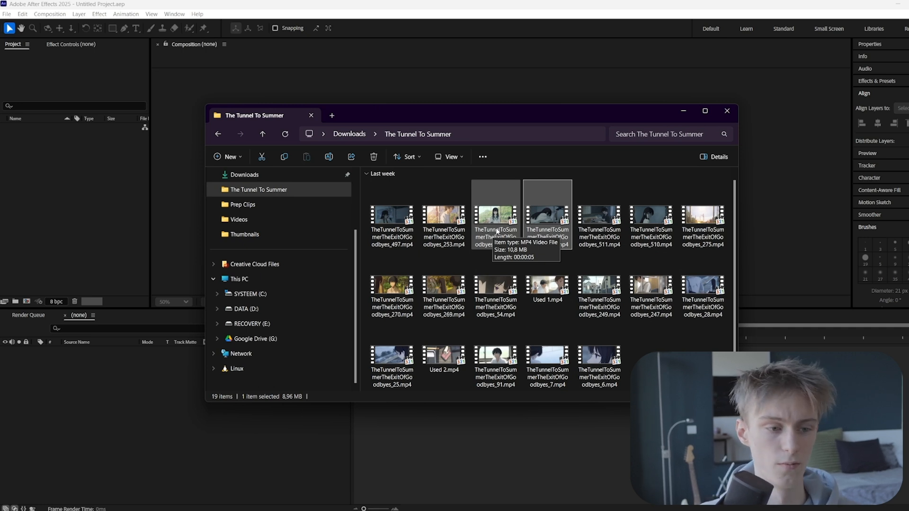
- Look through the downloaded MP4 clips in The Tunnel To Summer folder, individually and as a full selection
click(496, 231)
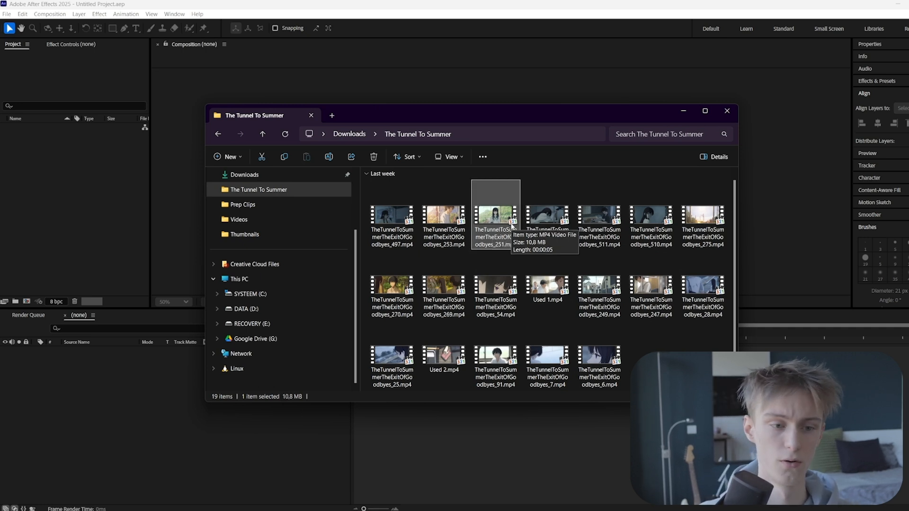
key(Right)
key(Right)
key(Right)
key(Right)
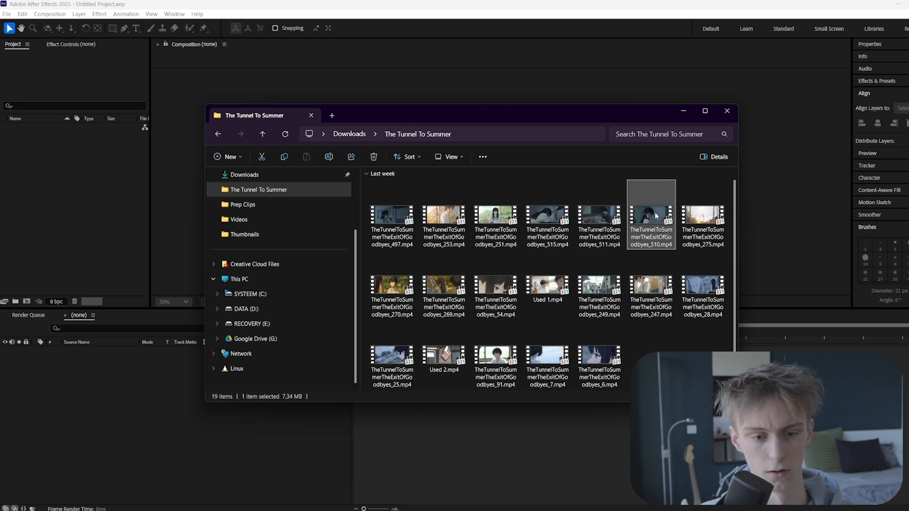
click(441, 223)
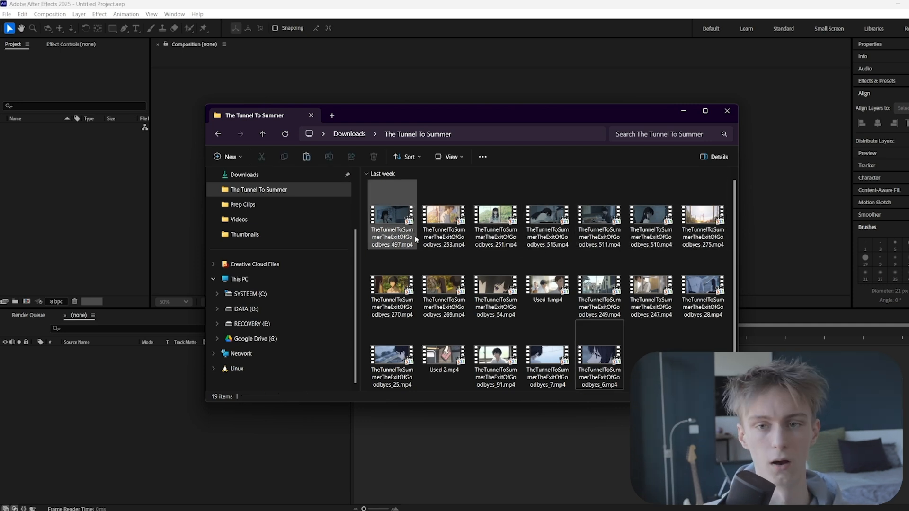
key(ctrl+a)
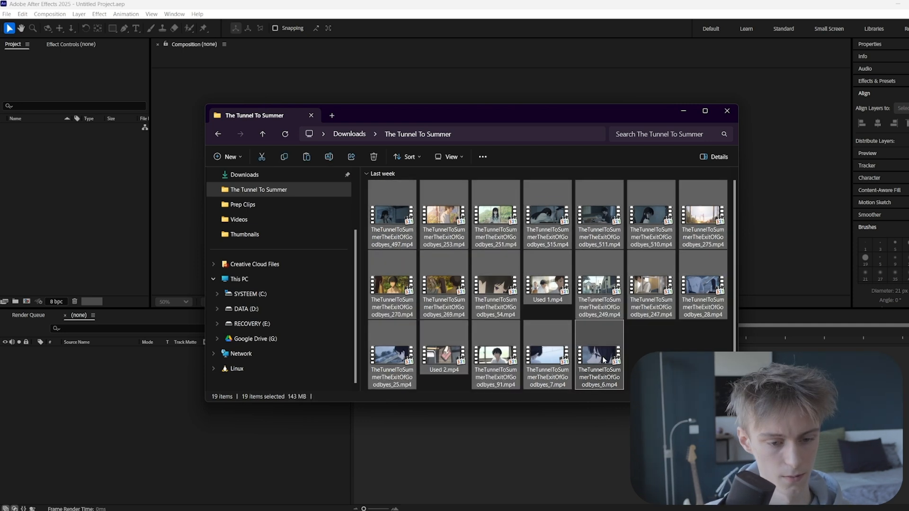
click(640, 328)
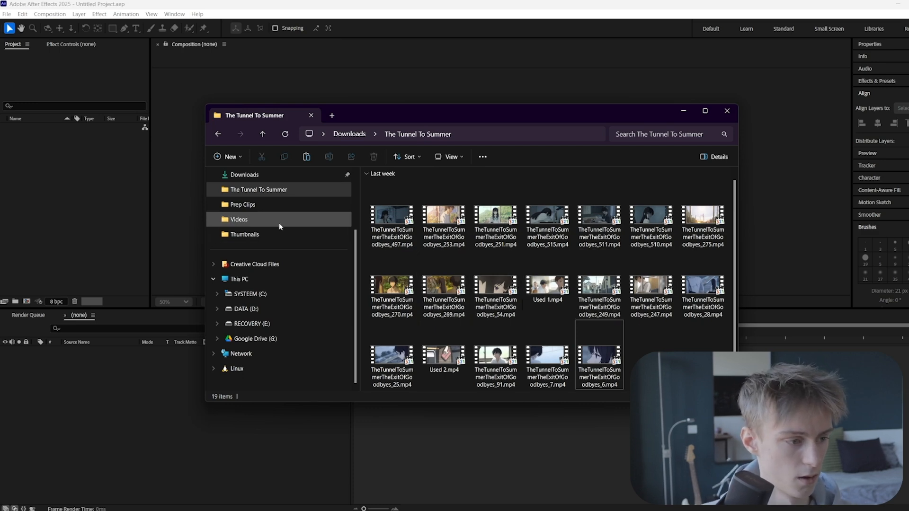
- Open the CLIPS - 'Let You Know' project folder inside EDIT CLIPS on the DATA (D:) drive
click(246, 309)
scroll(422, 286, down, 4)
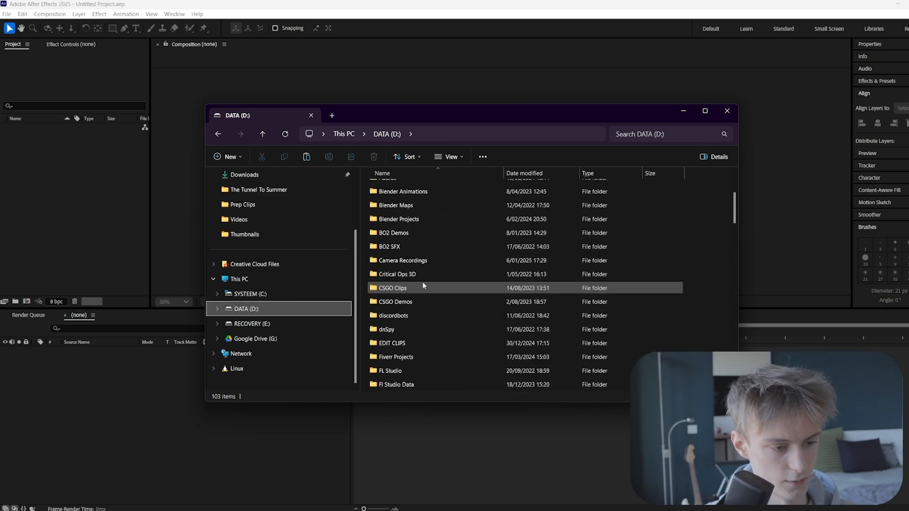
double_click(401, 303)
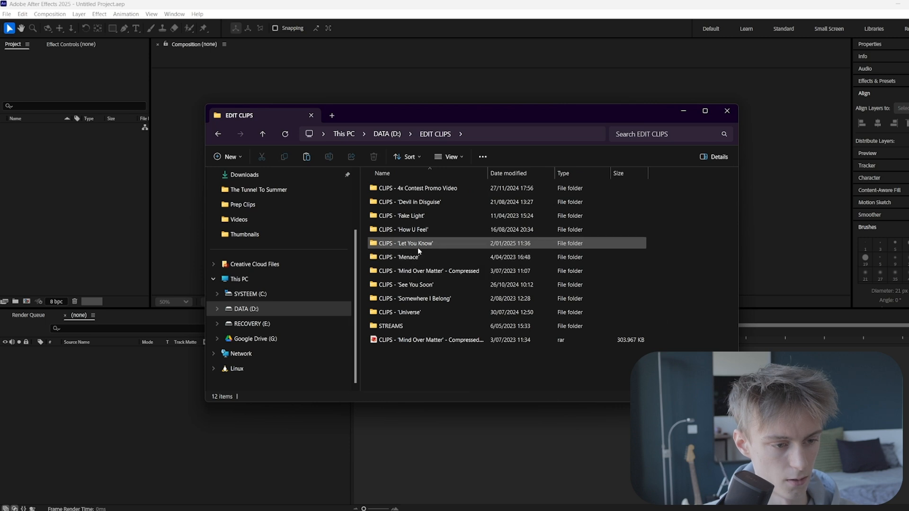
click(402, 245)
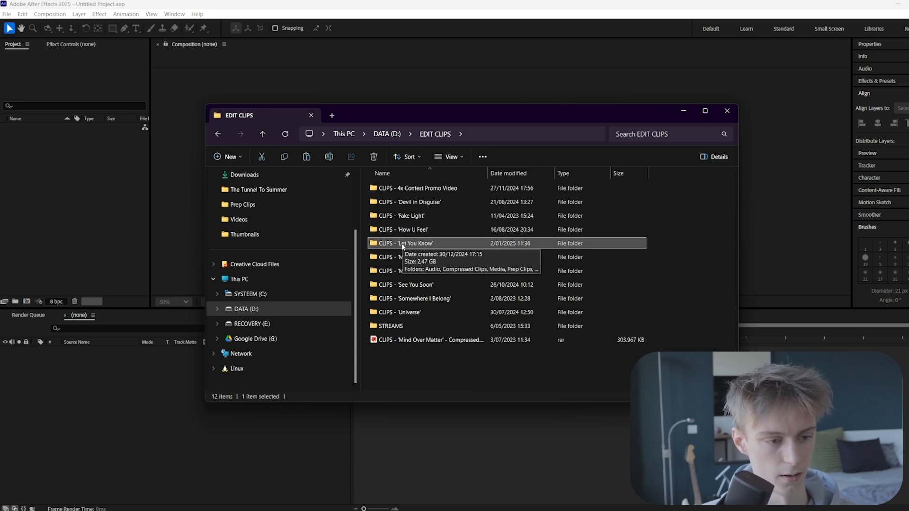
double_click(422, 245)
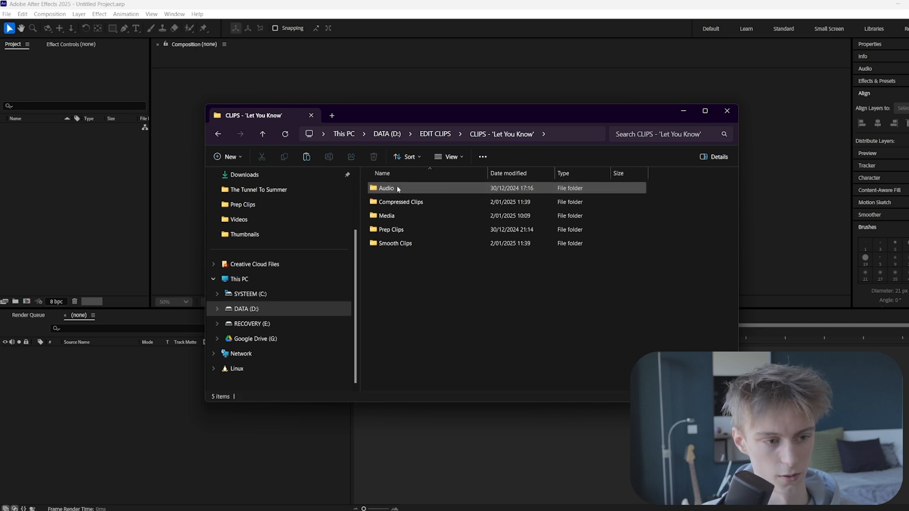
- Examine the contents of the Audio and Media subfolders and return to the CLIPS - 'Let You Know' folder
double_click(429, 190)
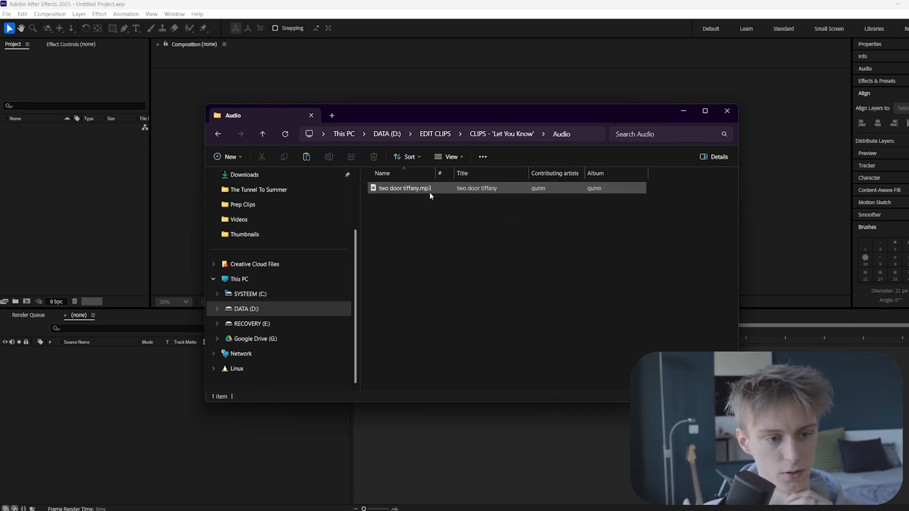
click(502, 134)
click(397, 215)
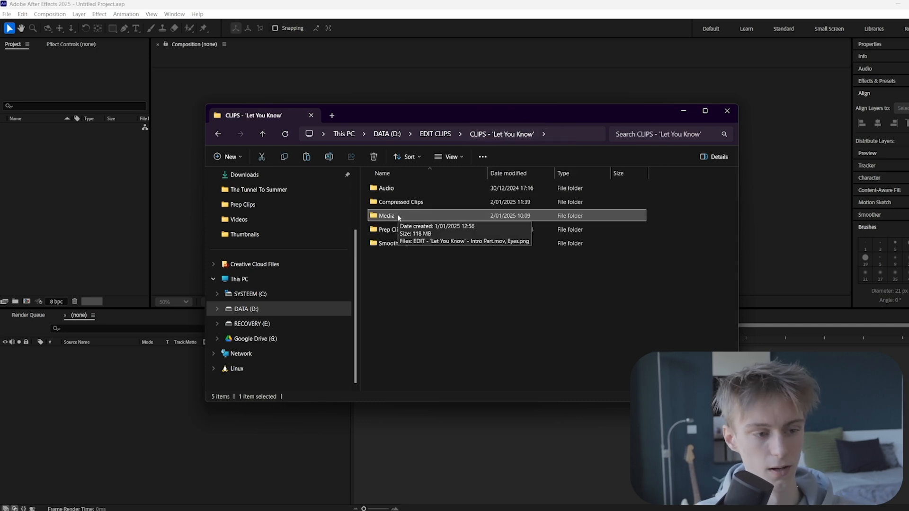
double_click(397, 216)
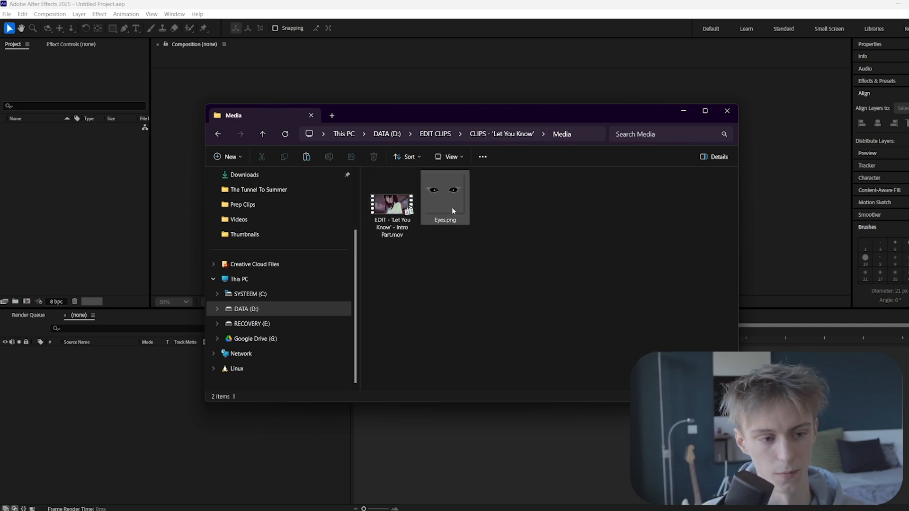
key(alt+Left)
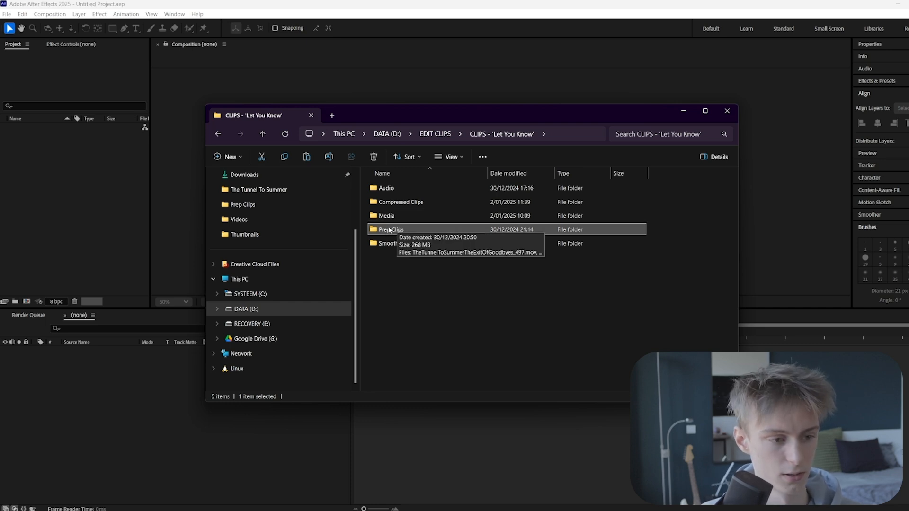
- Look through the MOV clips in the Prep Clips folder and return to the CLIPS - 'Let You Know' folder
double_click(400, 230)
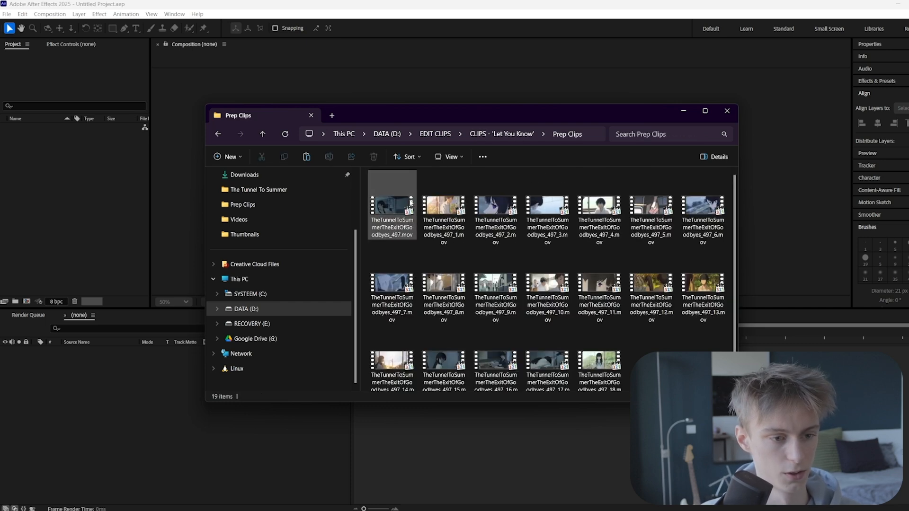
scroll(541, 325, down, 1)
key(alt+Left)
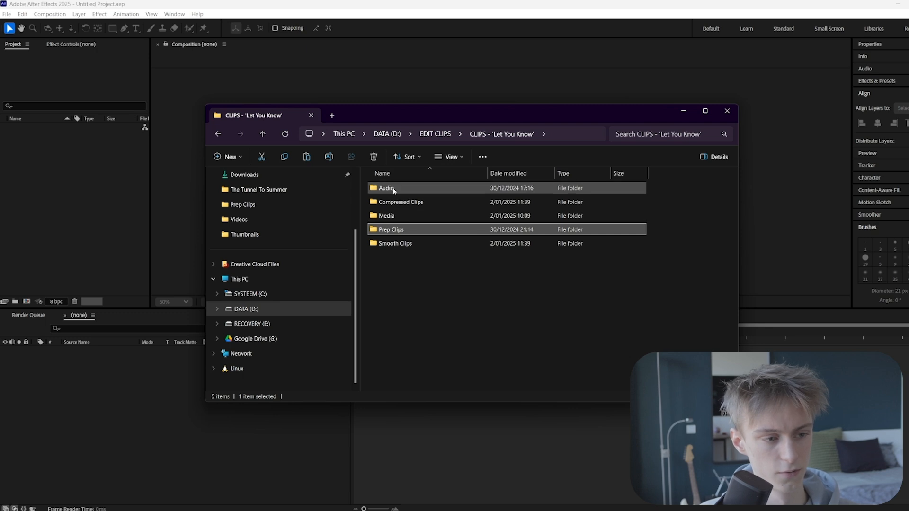
- Examine the numbered MP4 files in the Compressed Clips folder, from Clip 4 back to Clip 1, and return to the project folder
click(396, 202)
click(443, 246)
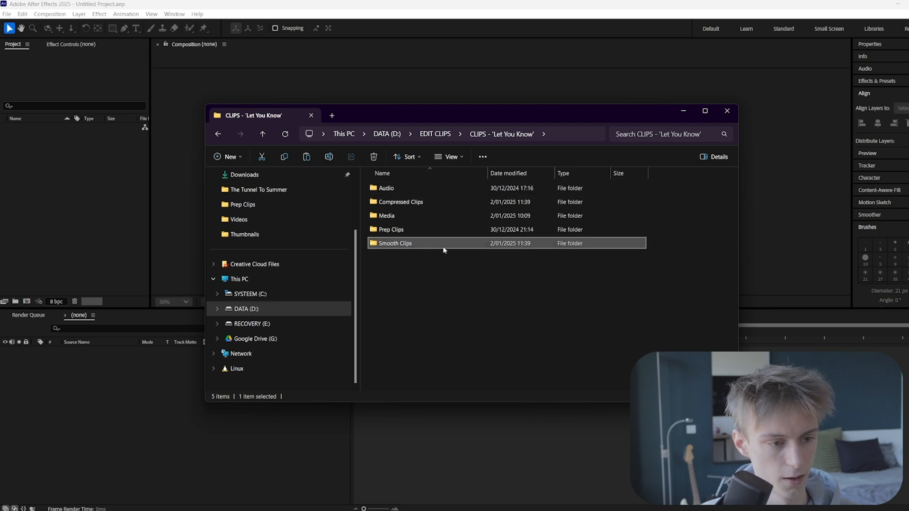
click(401, 201)
double_click(400, 203)
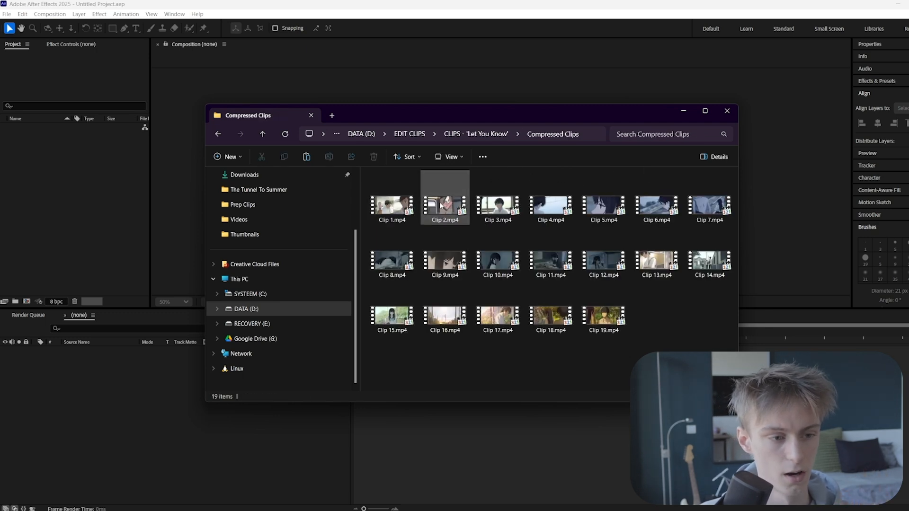
click(498, 206)
click(534, 211)
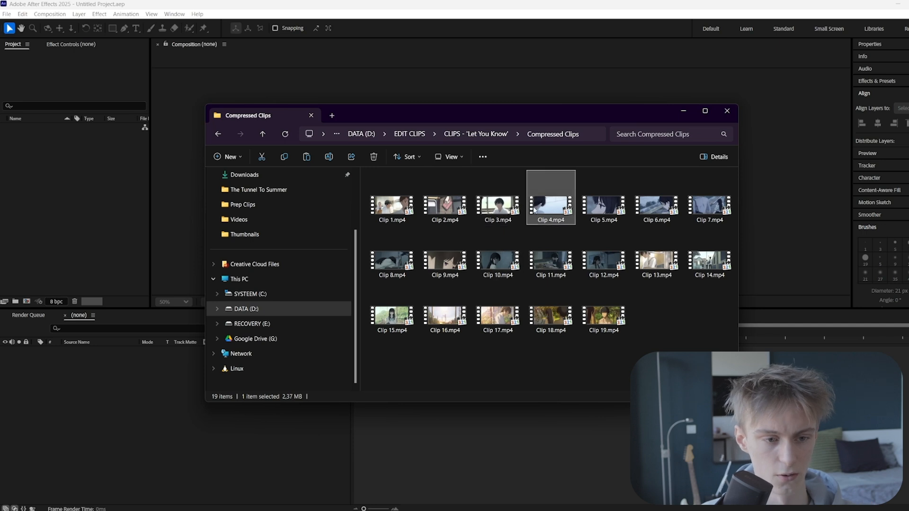
click(490, 208)
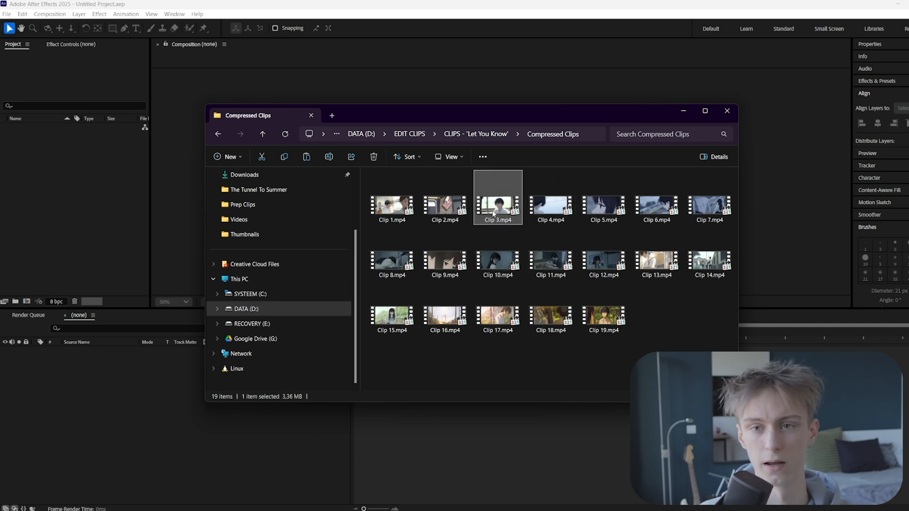
click(445, 206)
click(393, 206)
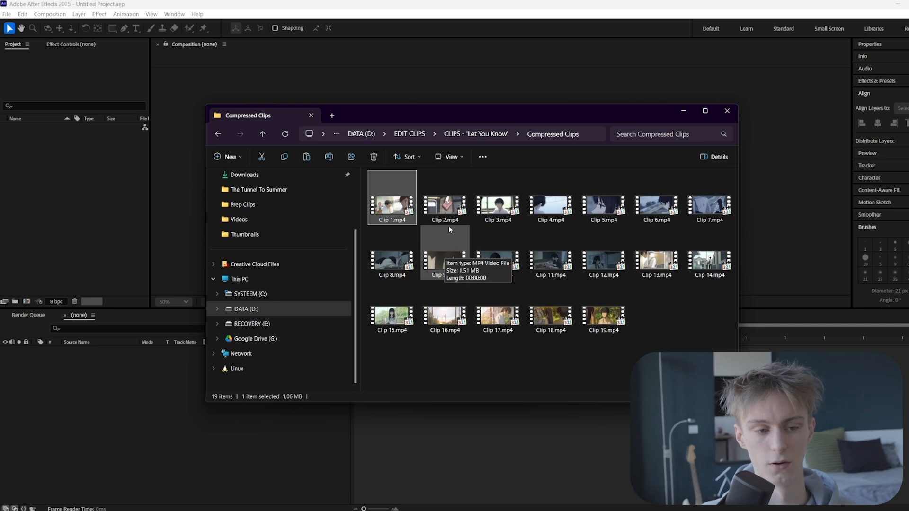
key(alt+Left)
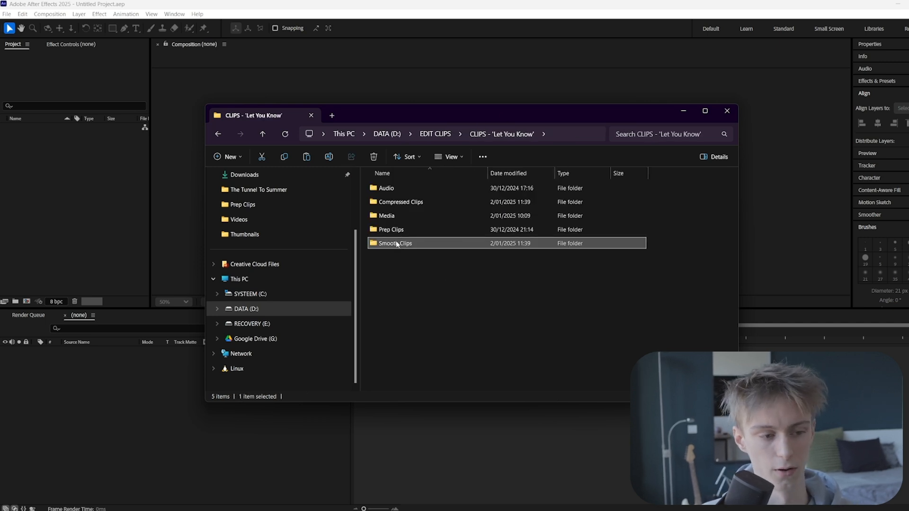
- Examine the numbered MOV files in the Smooth Clips folder, including Clips 19, 9 and 3, and return to the project folder
double_click(397, 244)
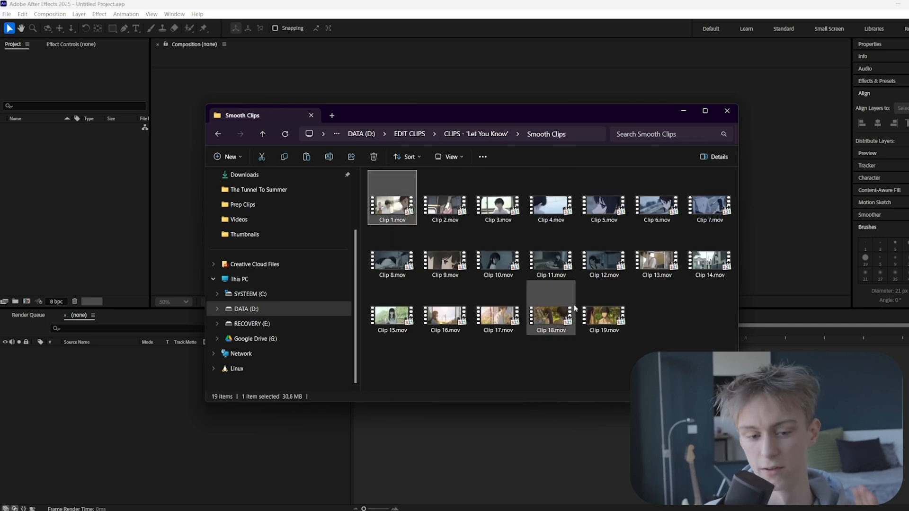
click(578, 308)
click(580, 309)
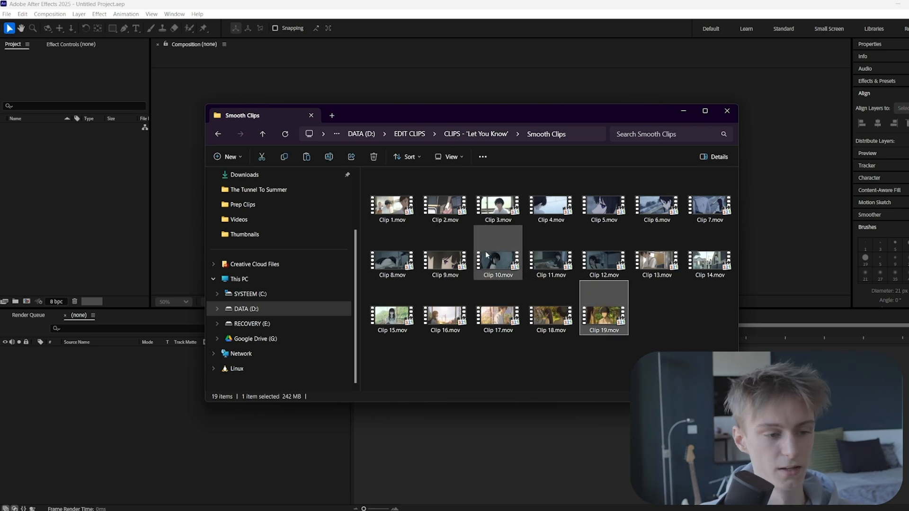
click(444, 260)
click(494, 215)
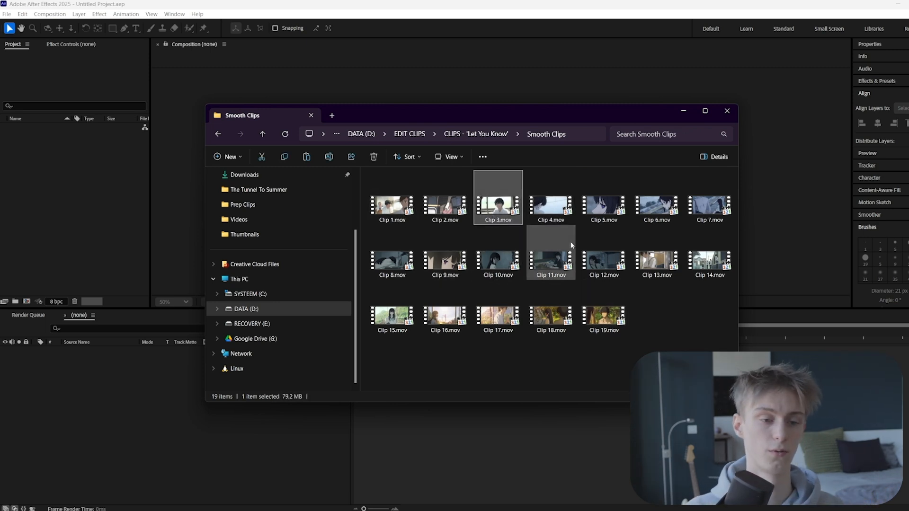
key(alt+Left)
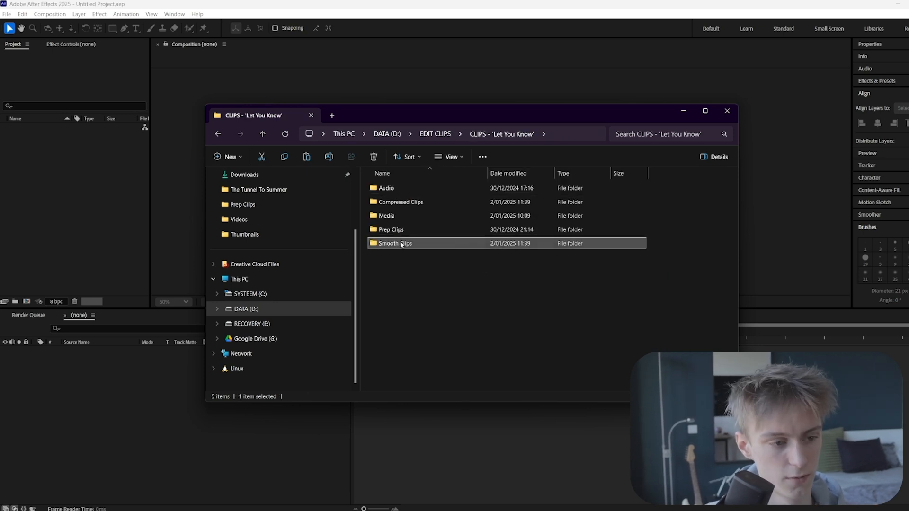
click(400, 216)
double_click(398, 229)
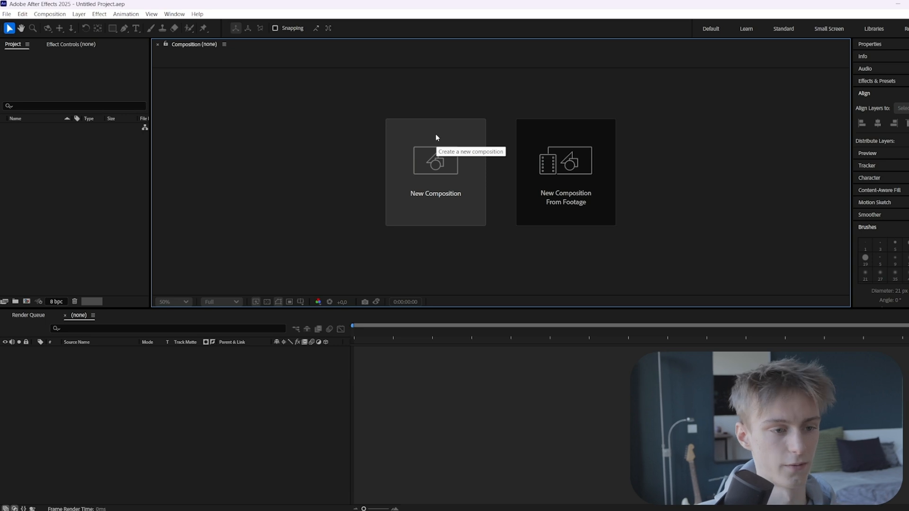
- In After Effects, create a 1920 x 800 px, 24 fps composition named "flowframes preparation" and add TheTunnelToSummerTheExitOfGoodbyes_6.mp4 as a layer
click(435, 135)
text(flowframes preparation)
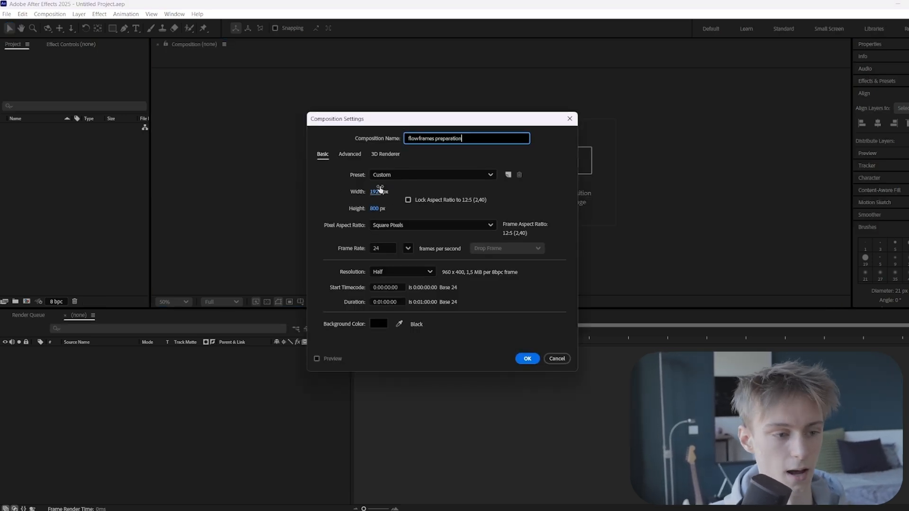
click(384, 249)
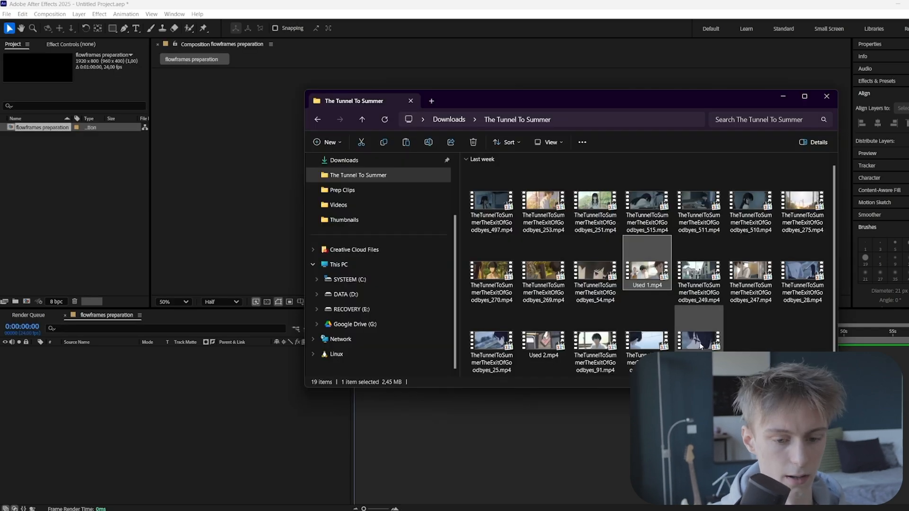
drag(700, 346, 102, 441)
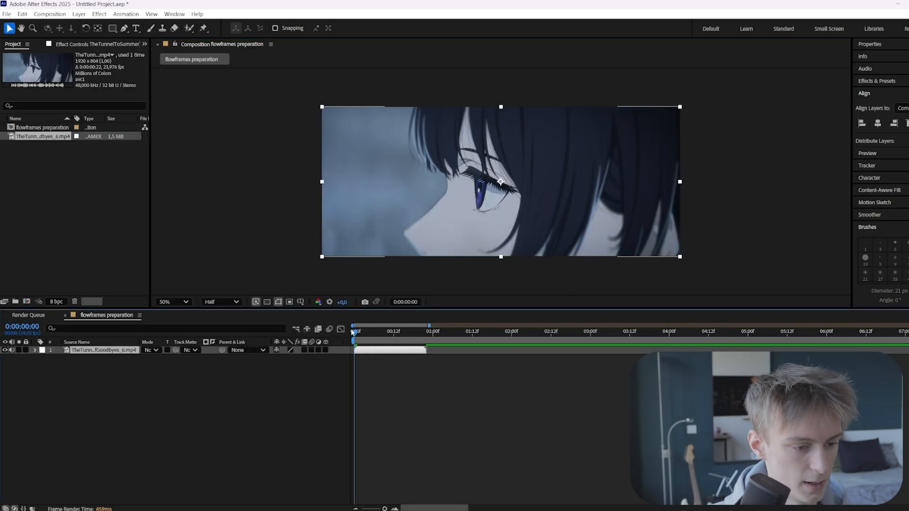
- Compare the clip's first frames one by one up to frame 4 to look for duplicates, and return to the start
scroll(358, 378, up, 1)
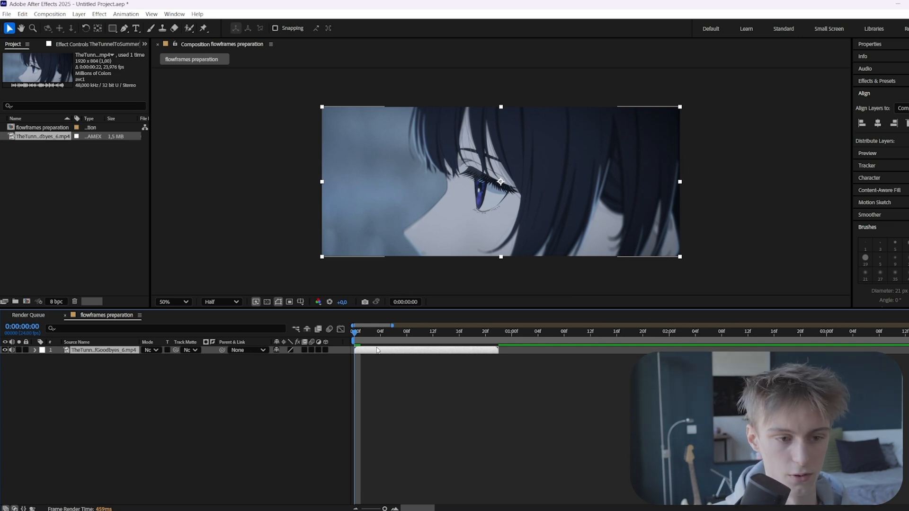
scroll(361, 372, up, 1)
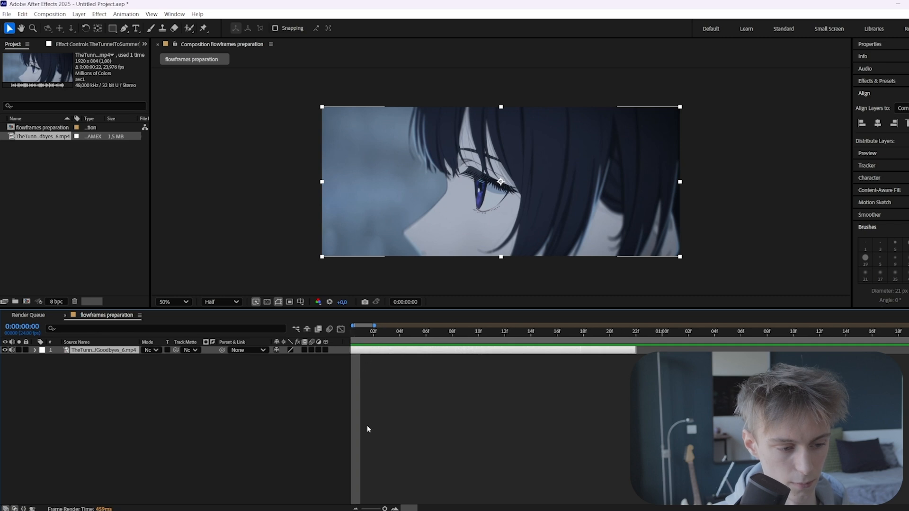
drag(368, 428, 446, 432)
key(Page_Down)
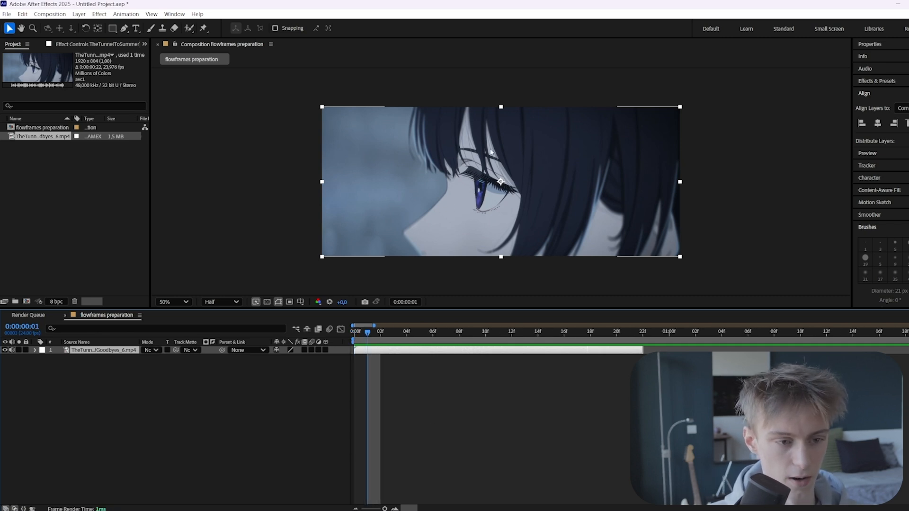
key(Page_Down)
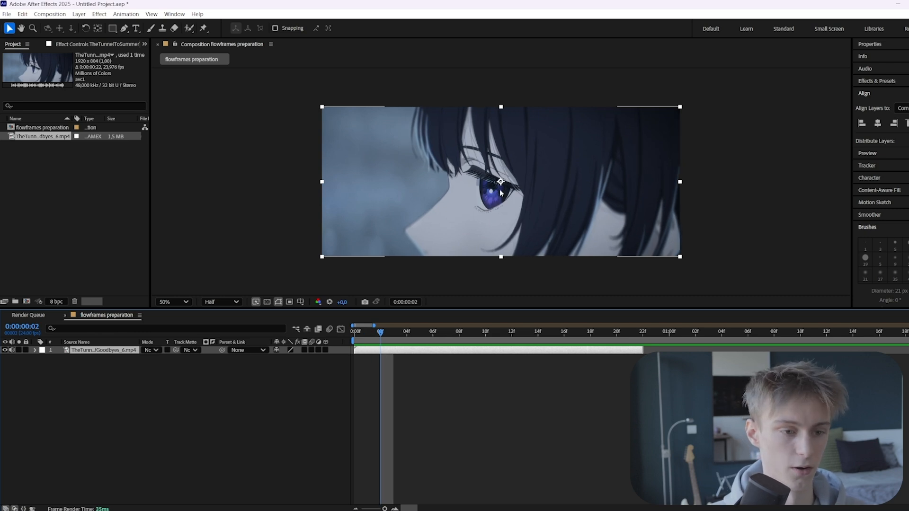
key(Page_Down)
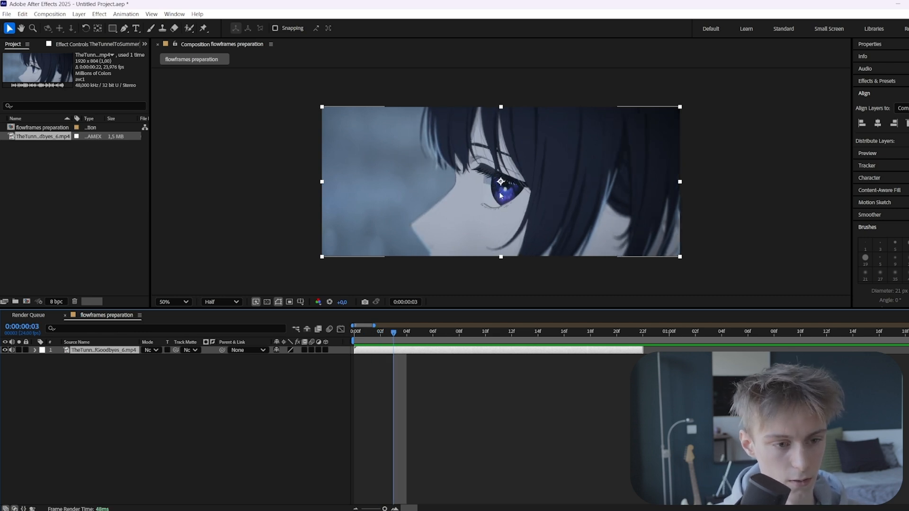
key(Page_Down)
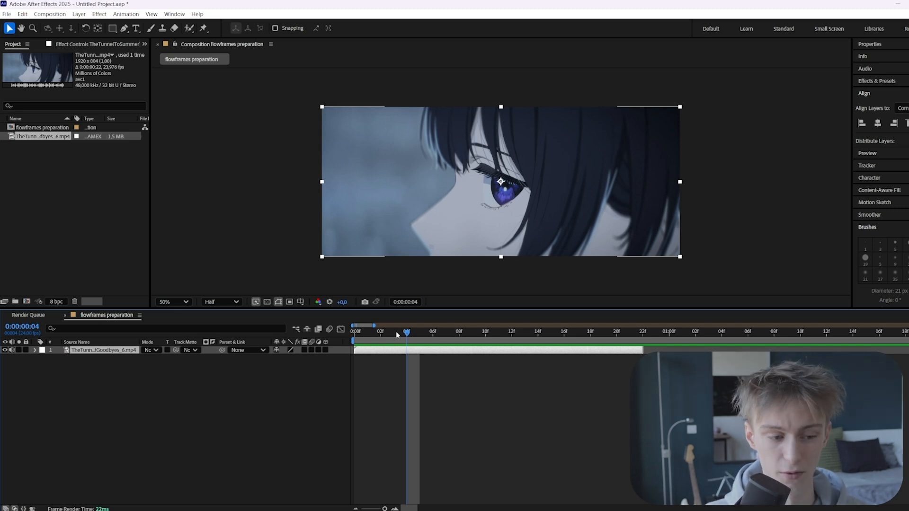
key(Home)
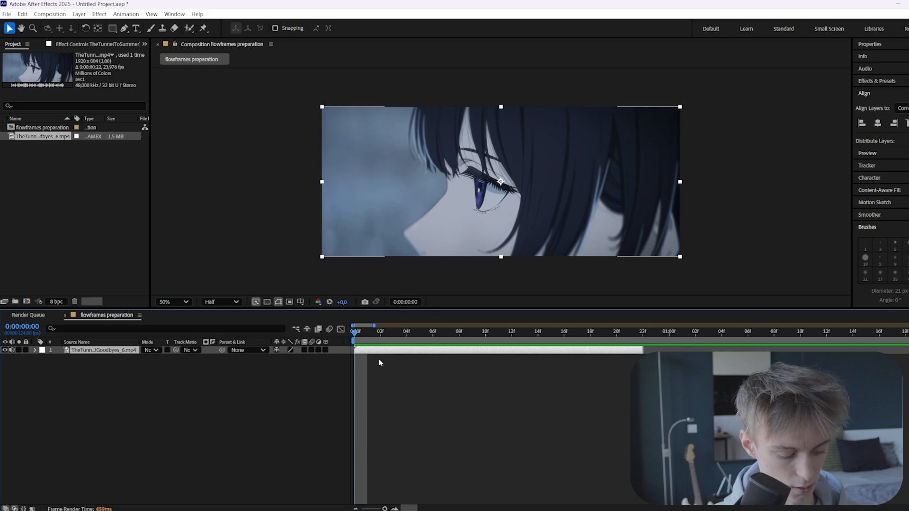
- Enable time remapping on the clip layer and check its frames up to frame 3, returning to frame 0
key(ctrl+alt+t)
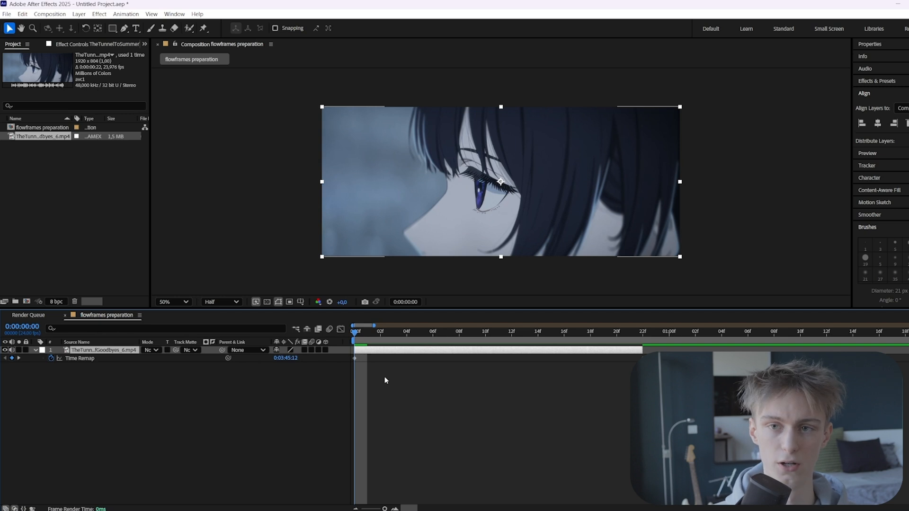
key(Page_Down)
key(Page_Down)
key(Page_Down)
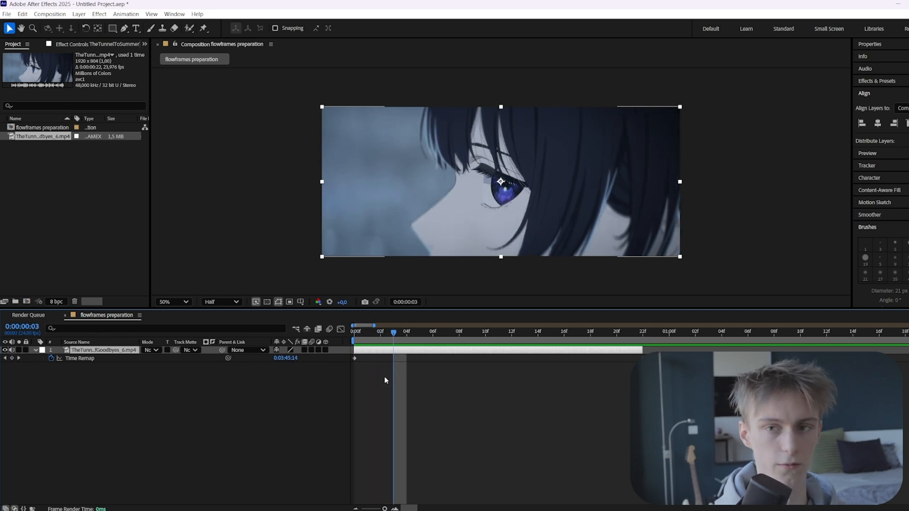
drag(393, 333, 354, 335)
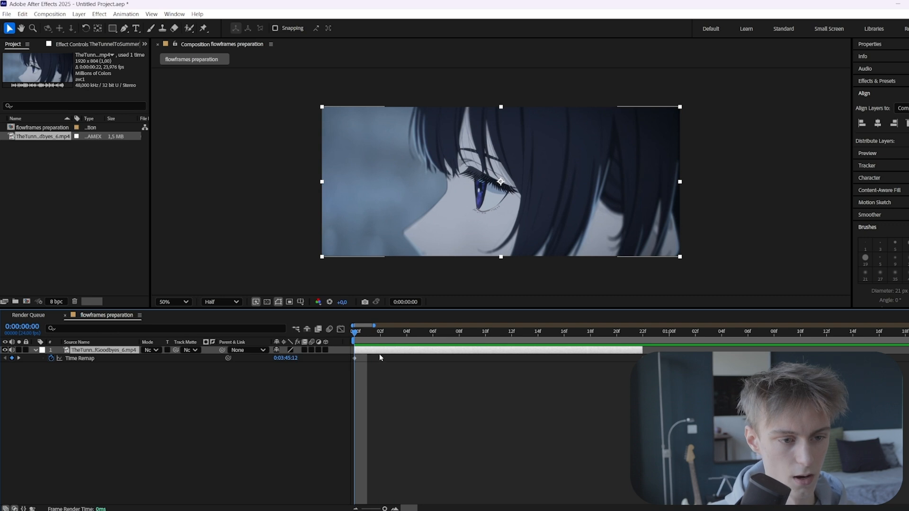
- Add Time Remap keyframes where the picture changes, at frames 2, 3, 5, 7, 9 and 11
key(Page_Down)
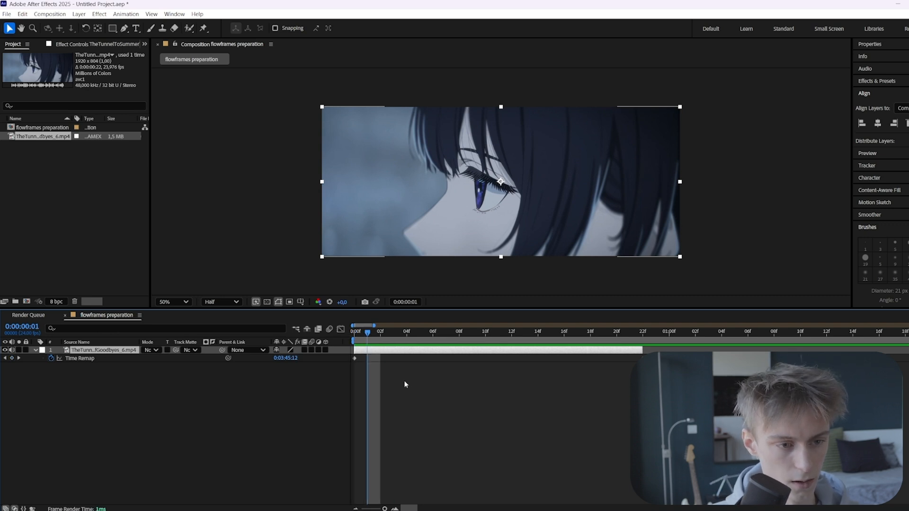
key(Page_Down)
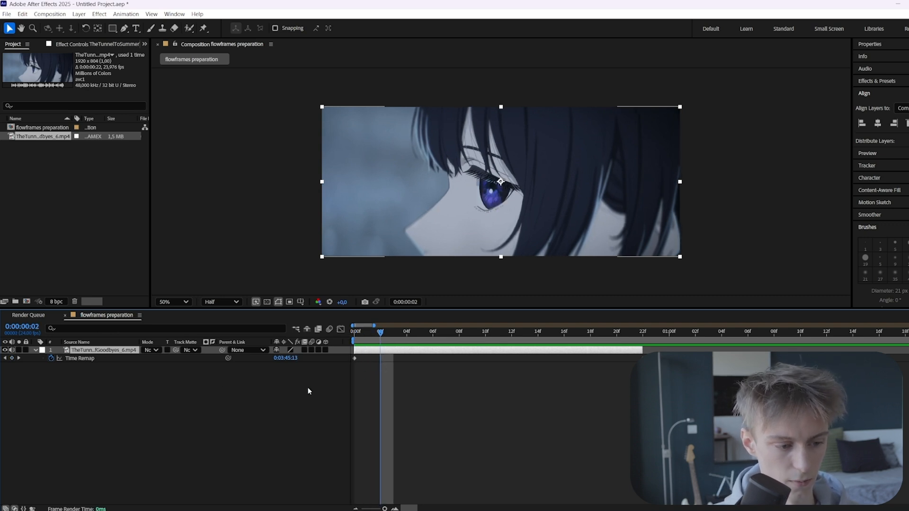
click(12, 359)
key(Page_Down)
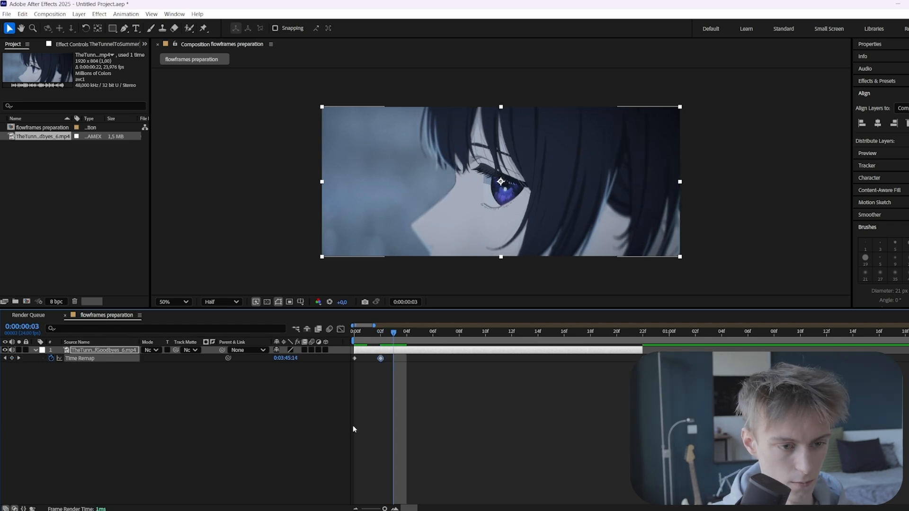
click(12, 359)
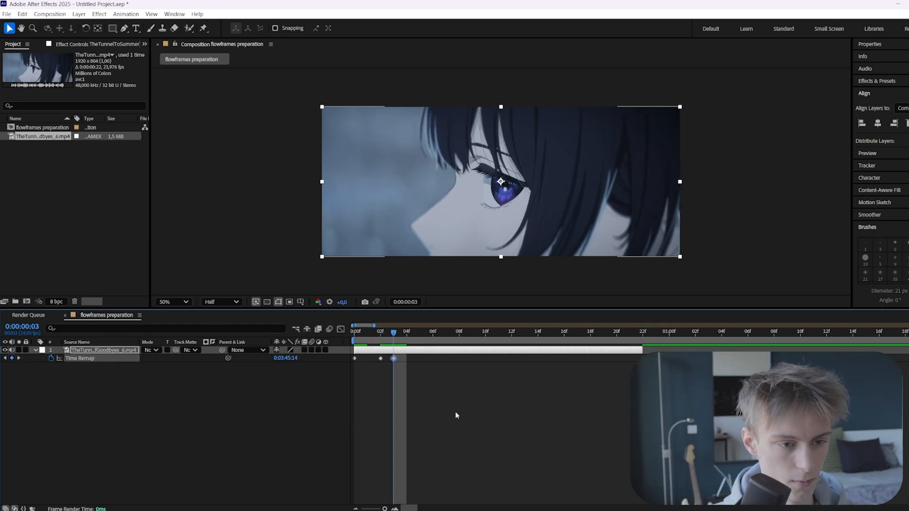
key(Page_Down)
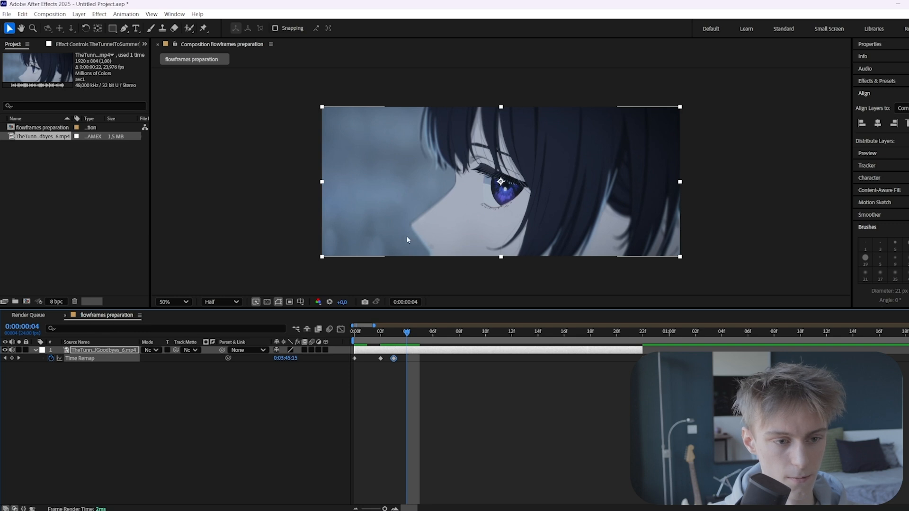
key(Page_Down)
click(12, 358)
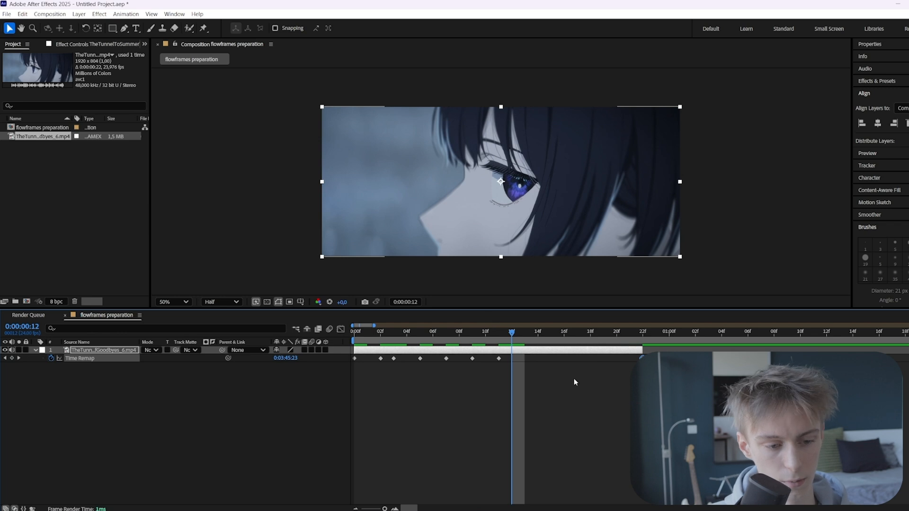
- Check the rest of the clip and move the final Time Remap keyframe to frame 12
click(606, 332)
drag(621, 336, 516, 337)
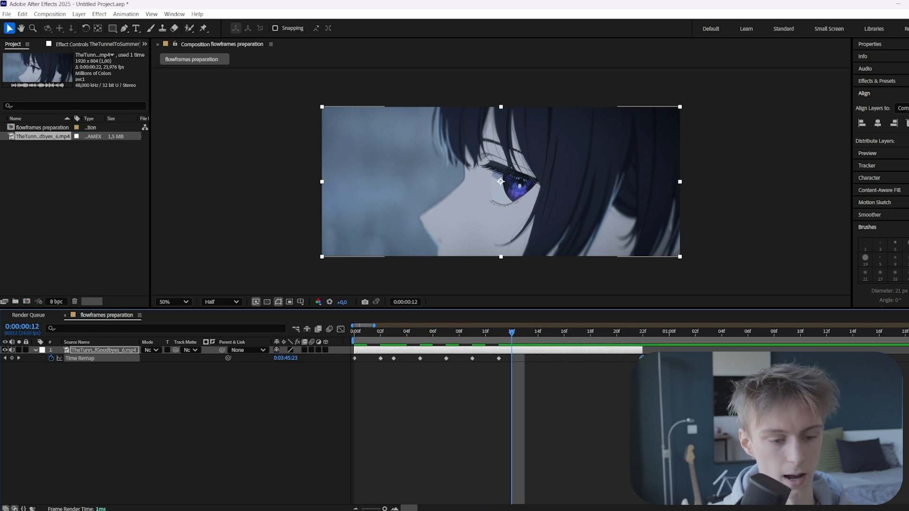
drag(643, 359, 511, 363)
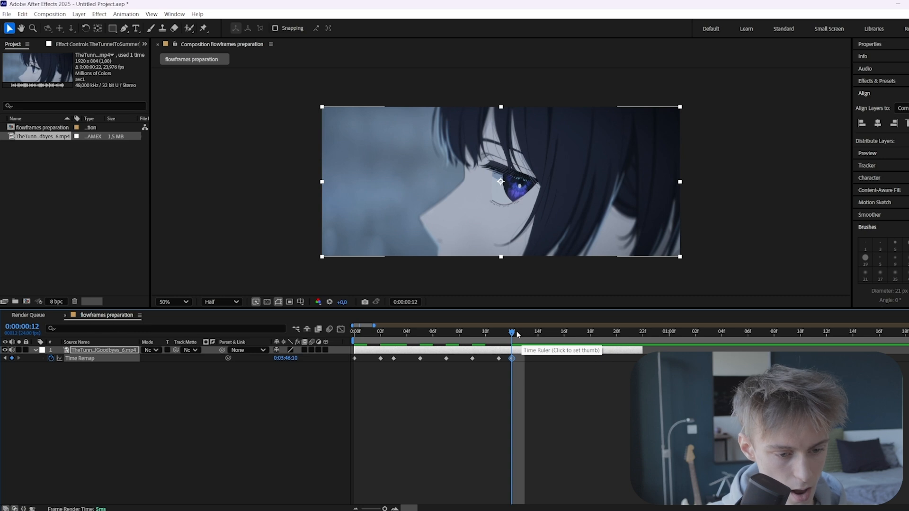
- Split the clip layer at frame 13 and delete the part after it
click(528, 335)
key(ctrl+shift+d)
key(Delete)
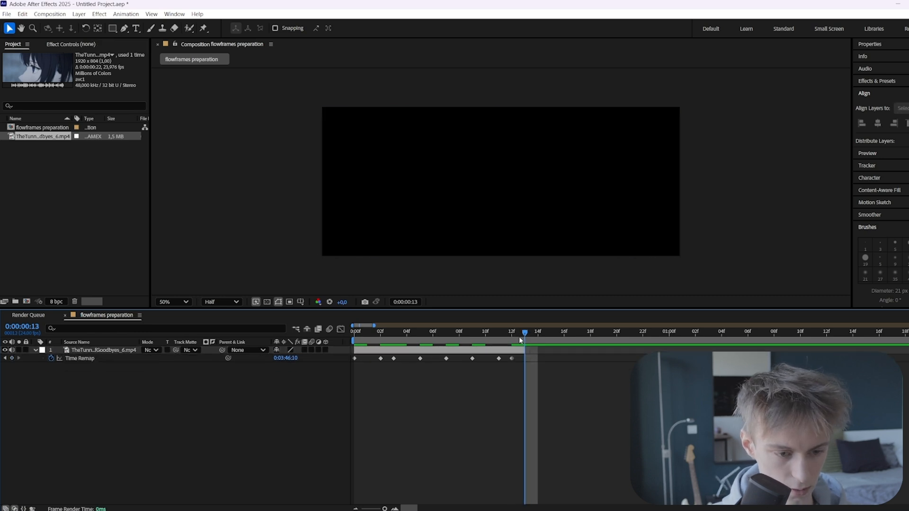
- Move the Time Remap keyframes together so they sit on every consecutive frame from 0 to 7
click(514, 334)
mouse_move(525, 349)
mouse_down()
mouse_move(512, 350)
mouse_move(524, 350)
mouse_up()
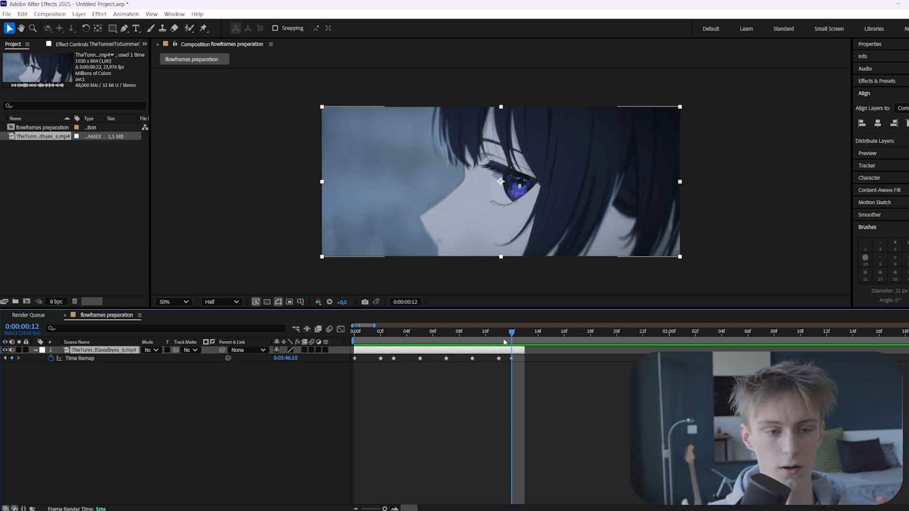
key(Home)
drag(370, 358, 394, 358)
click(408, 366)
drag(446, 358, 406, 359)
click(436, 371)
drag(472, 359, 420, 359)
drag(491, 367, 435, 360)
- Trim the end of the clip layer to frame 8, just after the last Time Remap keyframe
click(446, 334)
key(Page_Down)
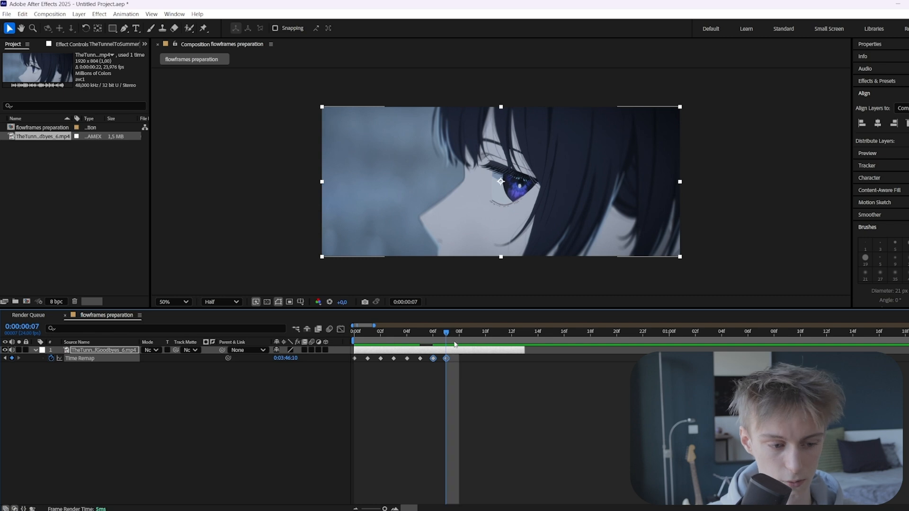
drag(526, 350, 354, 336)
- Play the trimmed clip and step through its first frames to check for duplicate frames
key(space)
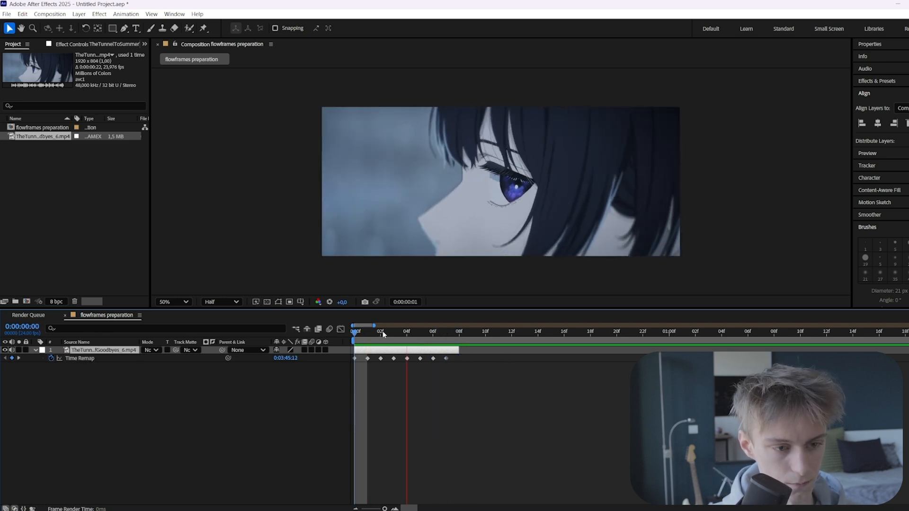
key(space)
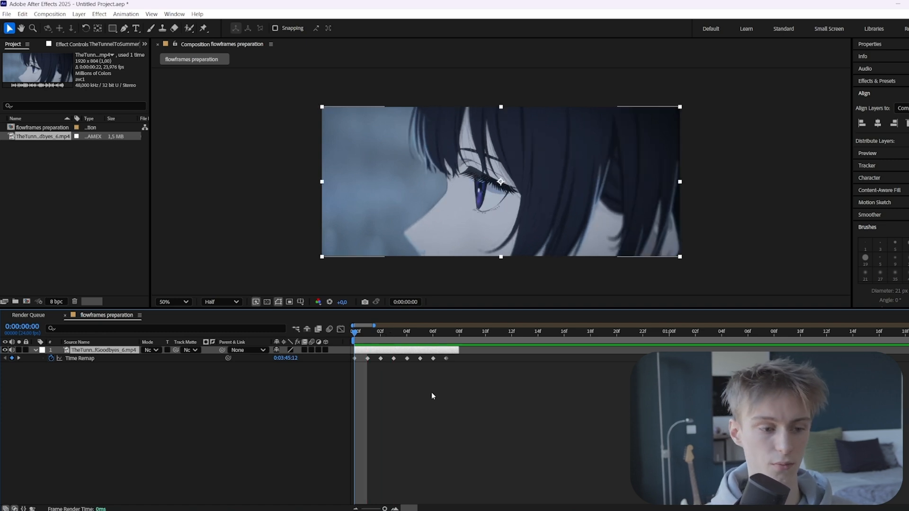
key(Page_Down)
key(Page_Down)
key(Page_Down)
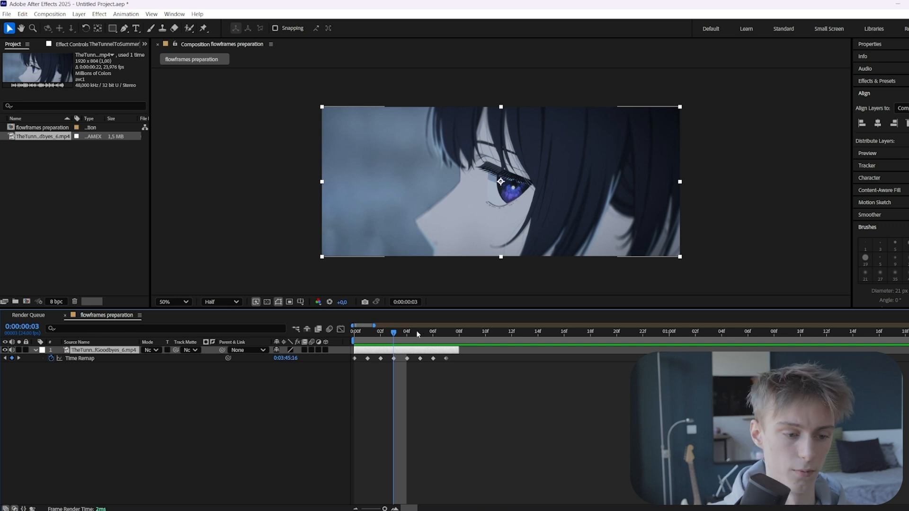
drag(418, 332, 407, 332)
key(space)
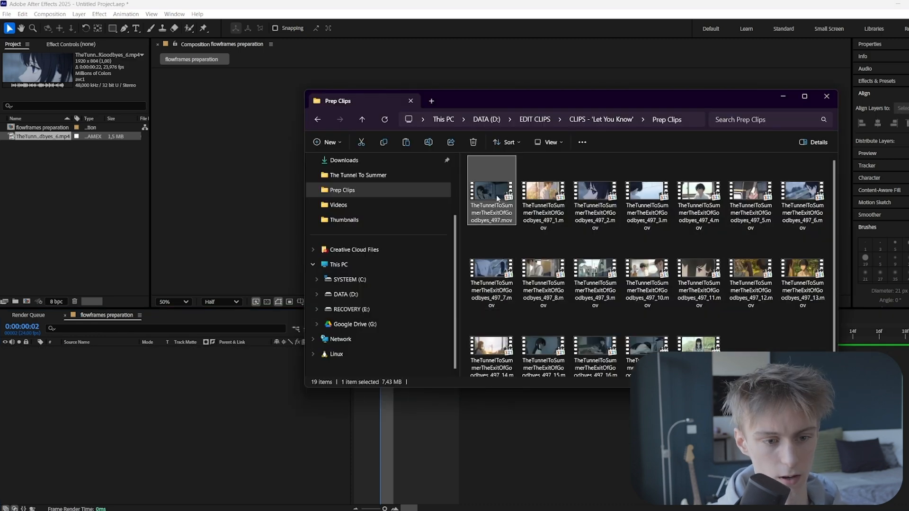
- Launch Flowframes and load TheTunnelToSummerTheExitOfGoodbyes_497_2.mov from the Prep Clips folder as the input video
click(597, 186)
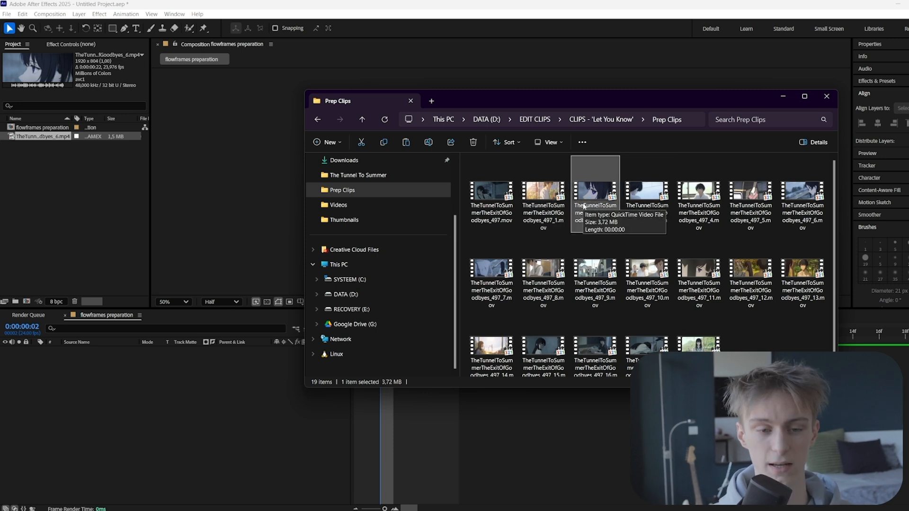
click(492, 196)
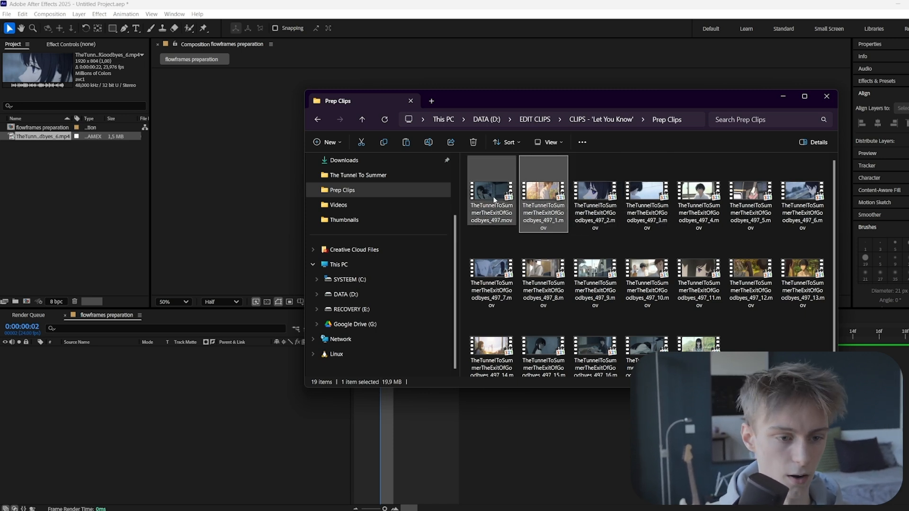
click(590, 220)
key(super)
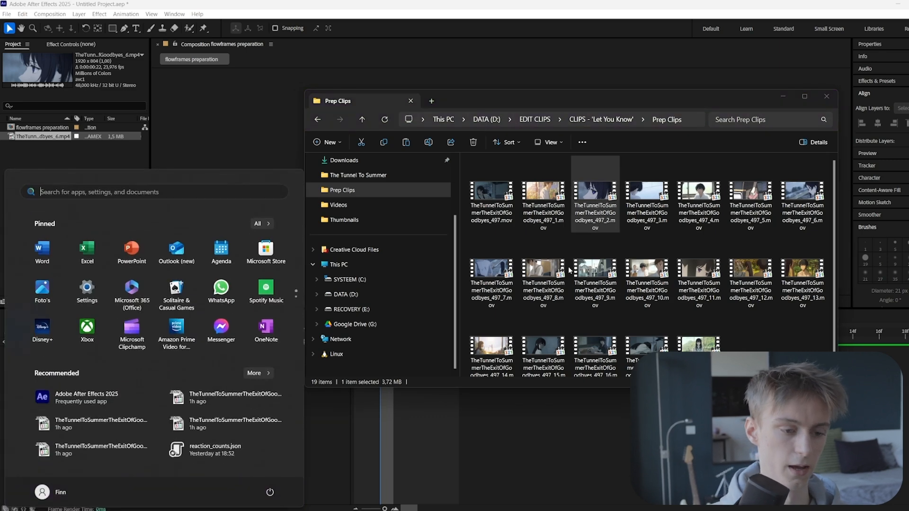
text(flow)
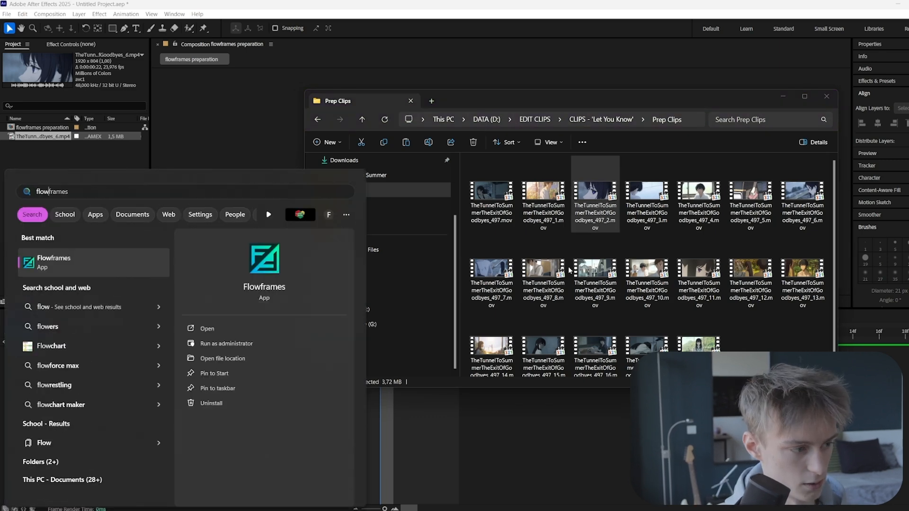
key(Return)
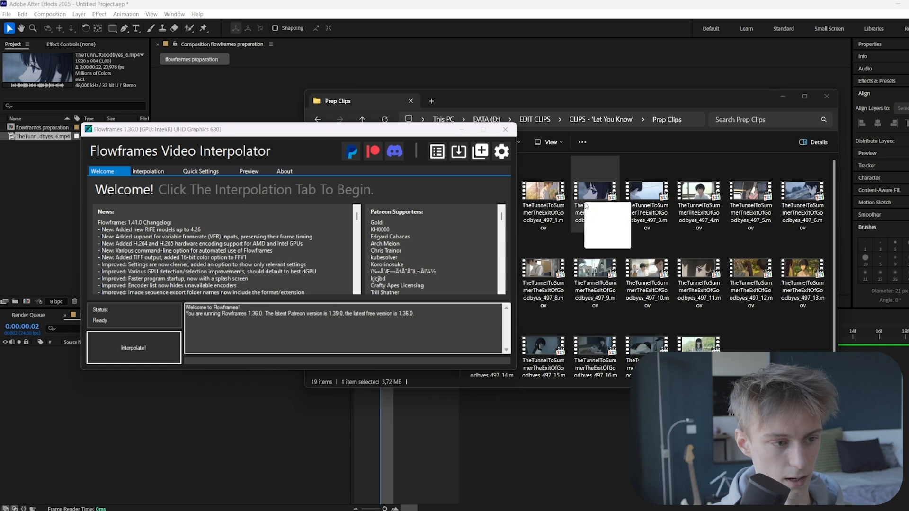
drag(294, 244, 291, 243)
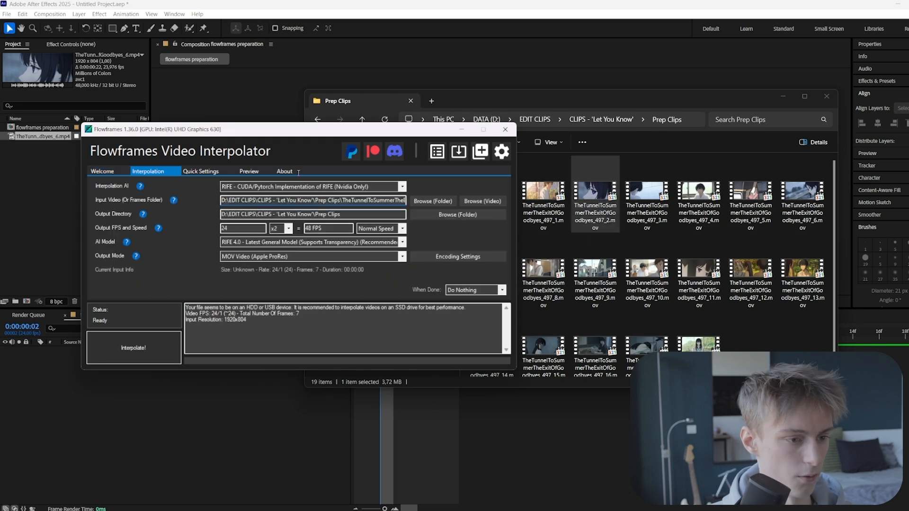
- Choose RIFE - CUDA/Pytorch Implementation of RIFE (Nvidia Only!) as the interpolation AI
click(402, 187)
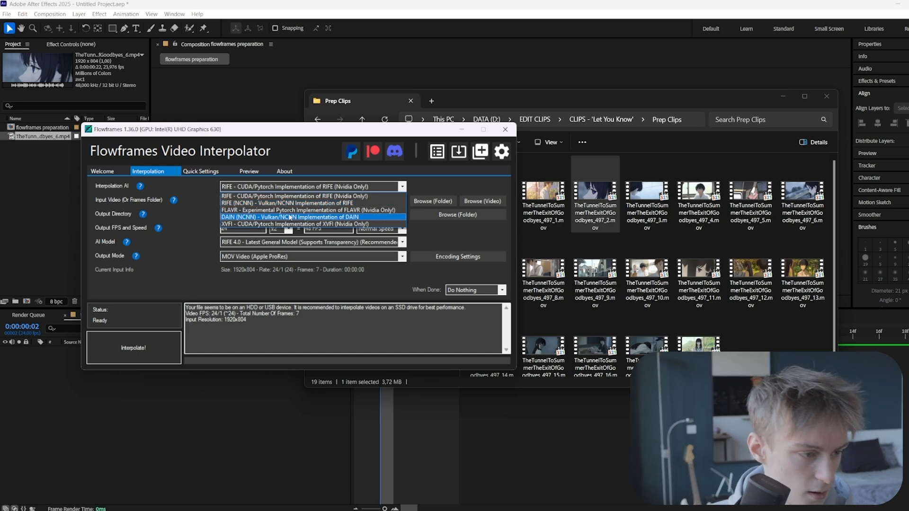
click(360, 186)
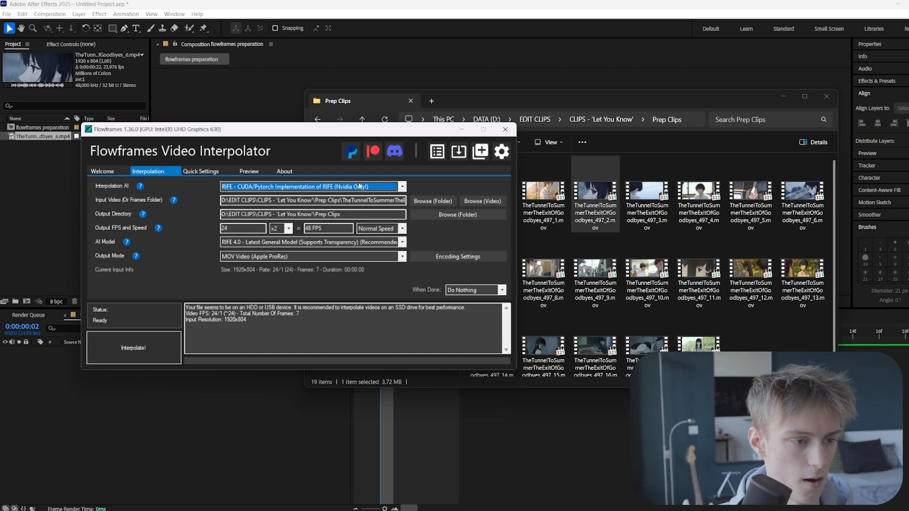
click(359, 187)
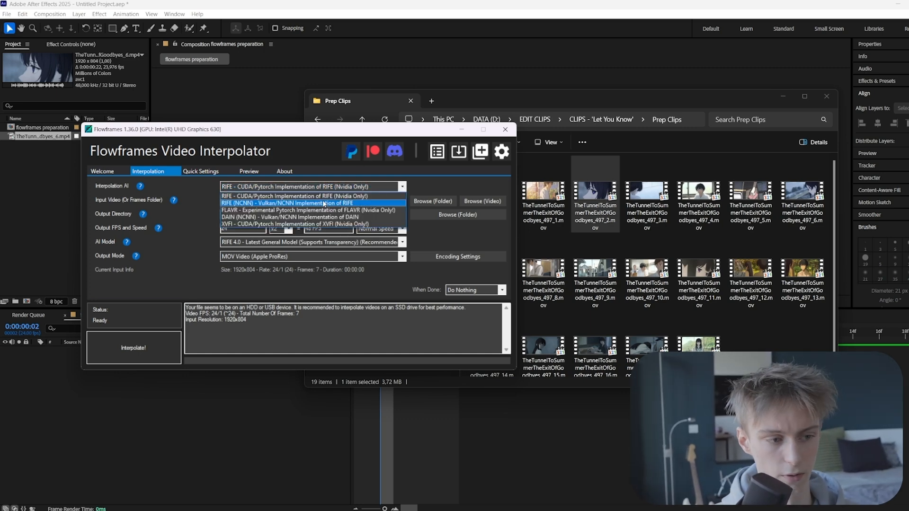
click(372, 196)
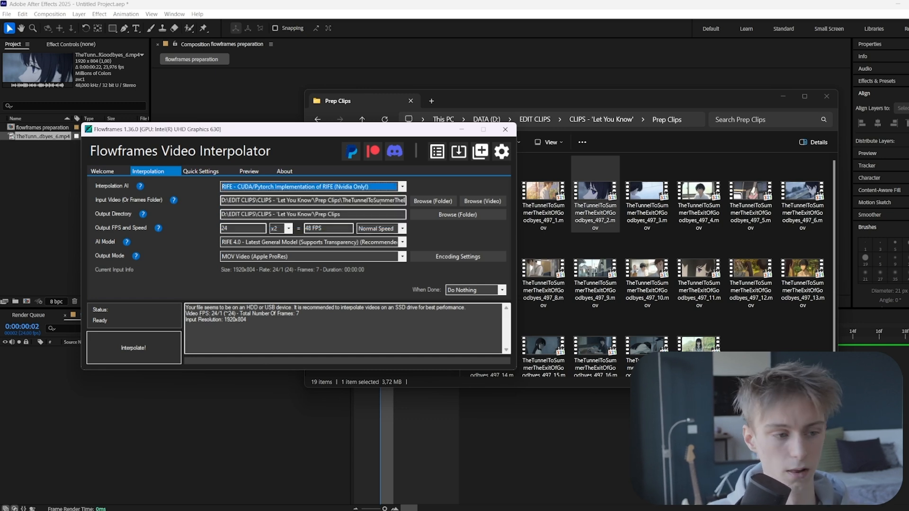
- Set the output directory to the Smooth Clips folder inside CLIPS - 'Let You Know'
click(430, 214)
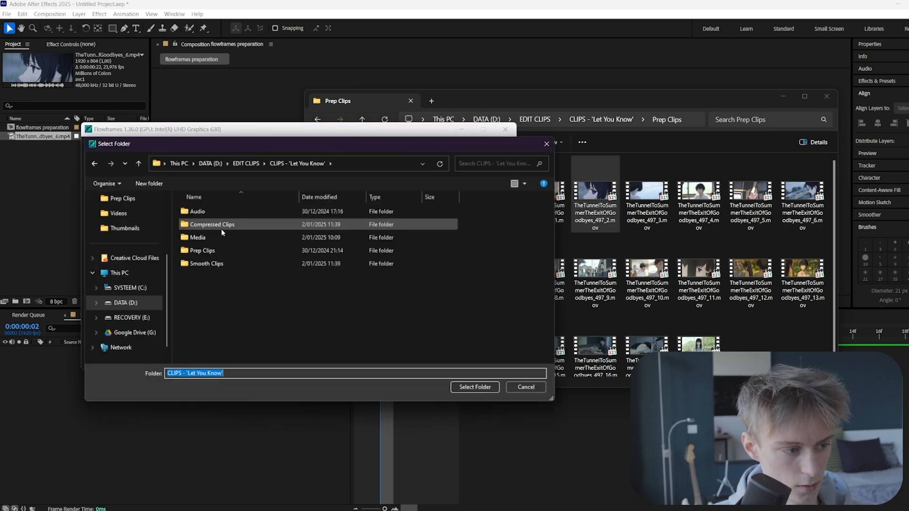
double_click(221, 268)
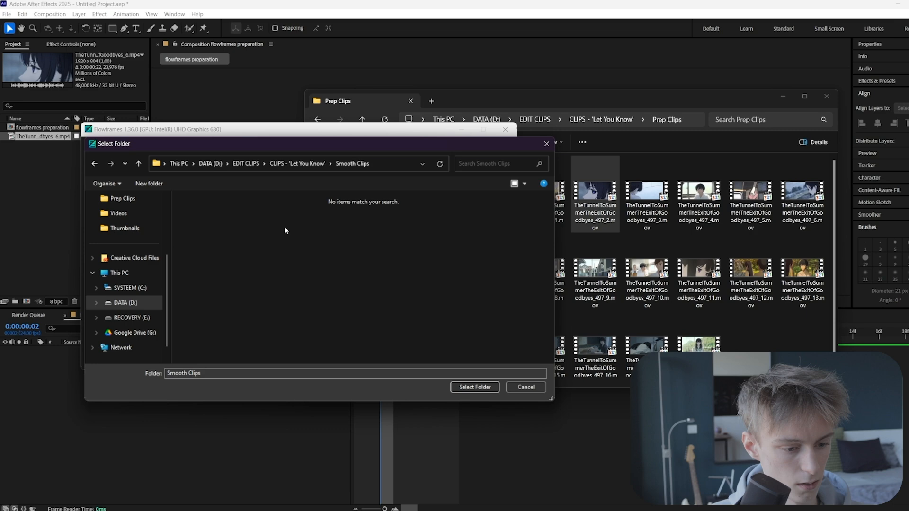
click(469, 388)
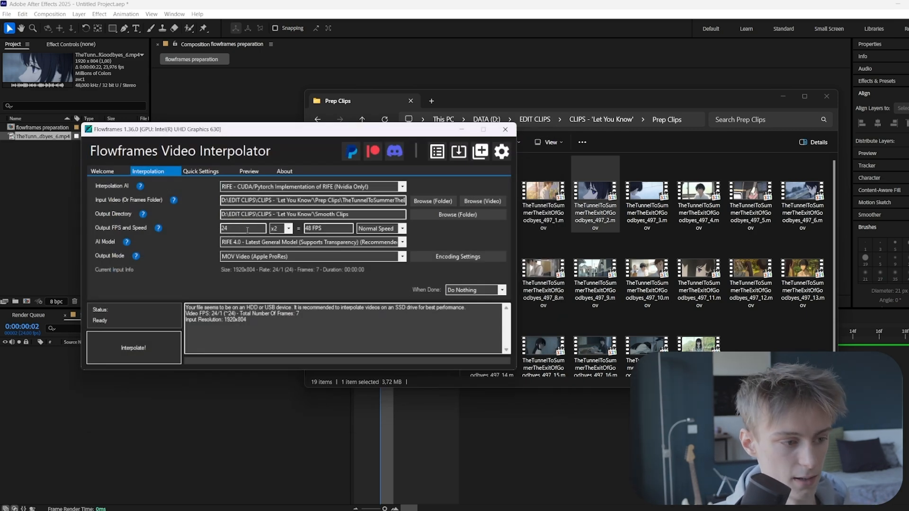
- Set the output frame rate multiplier to x10 and the speed to 2x Slowmo
click(288, 229)
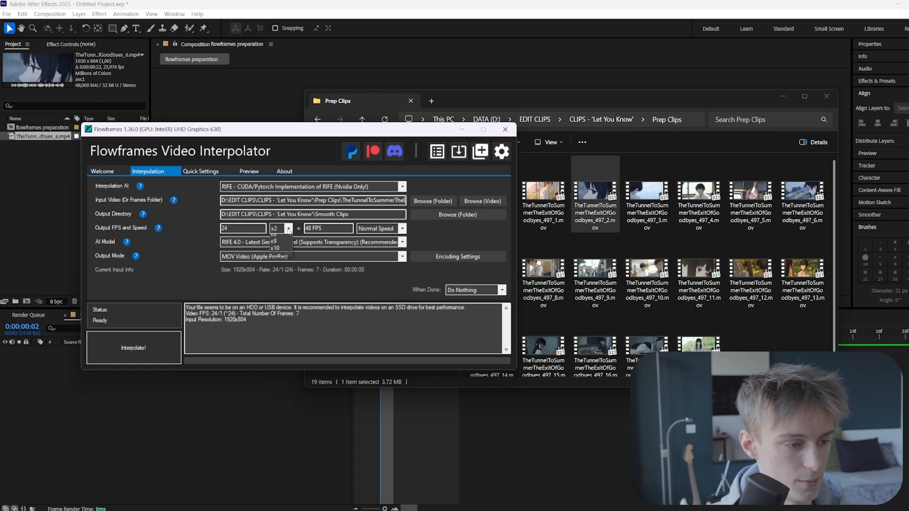
click(275, 290)
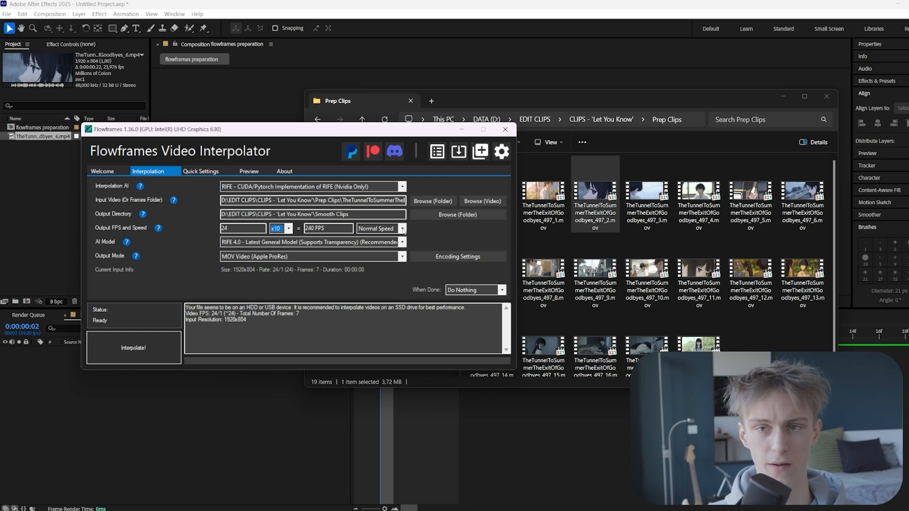
click(402, 229)
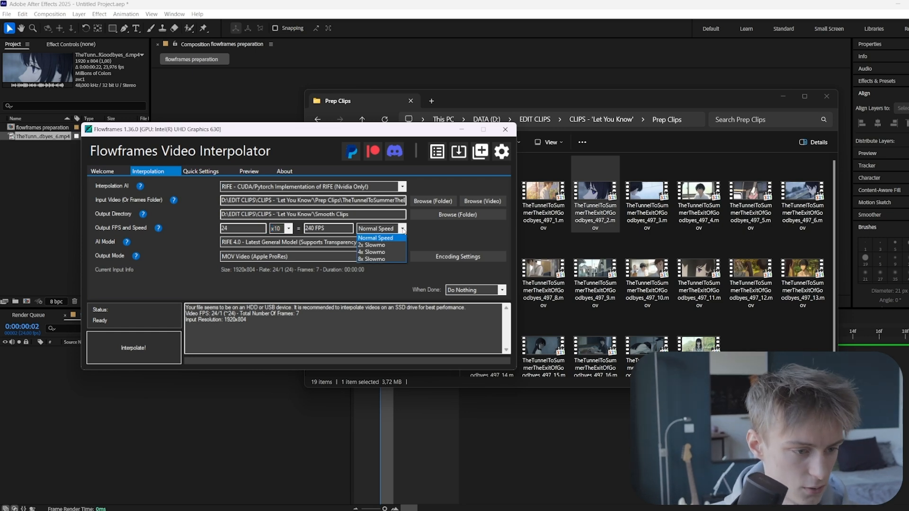
click(379, 245)
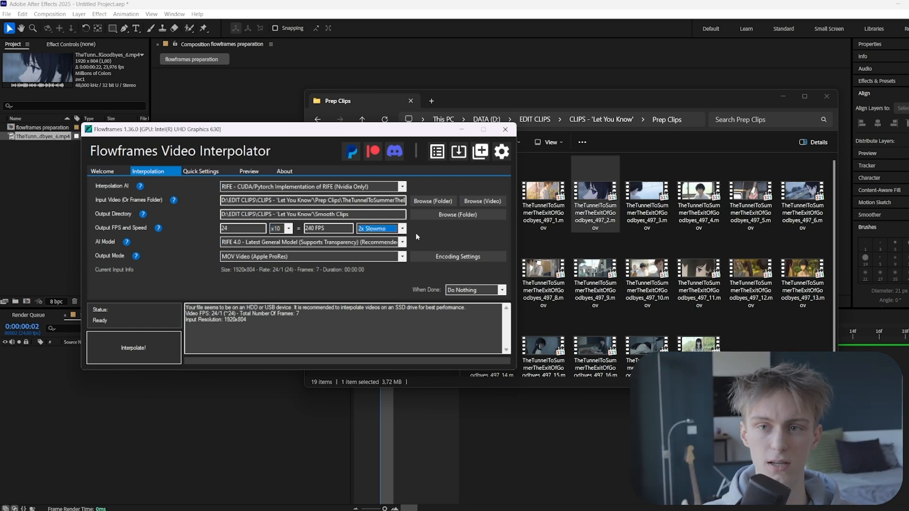
- Choose RIFE 4.0 - Latest General Model as the AI model and start the interpolation
click(277, 244)
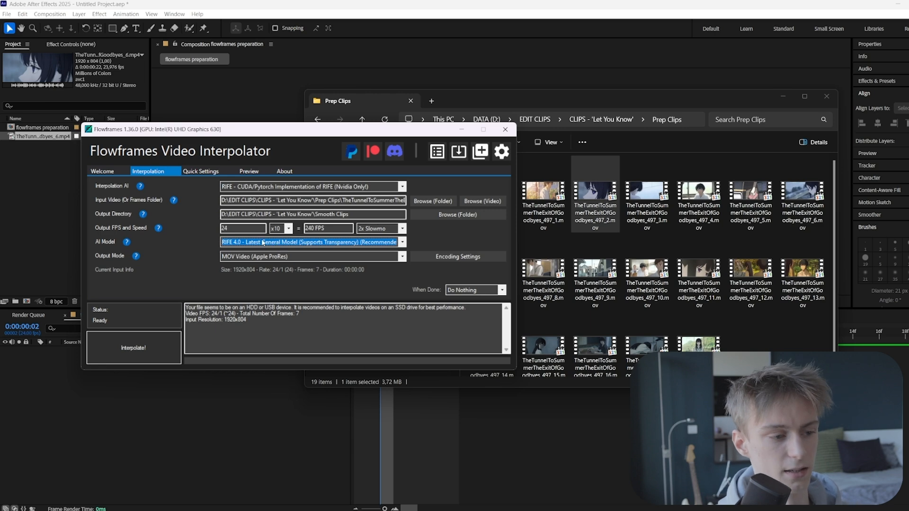
click(402, 242)
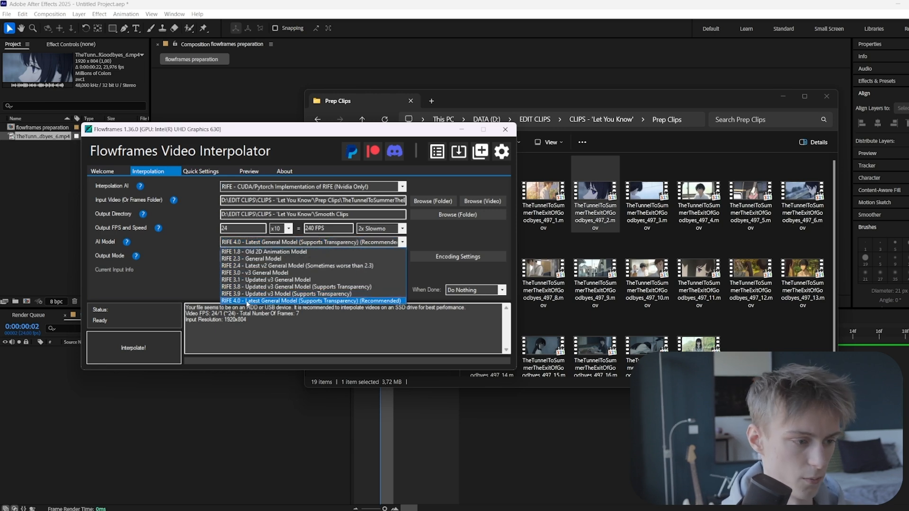
click(246, 302)
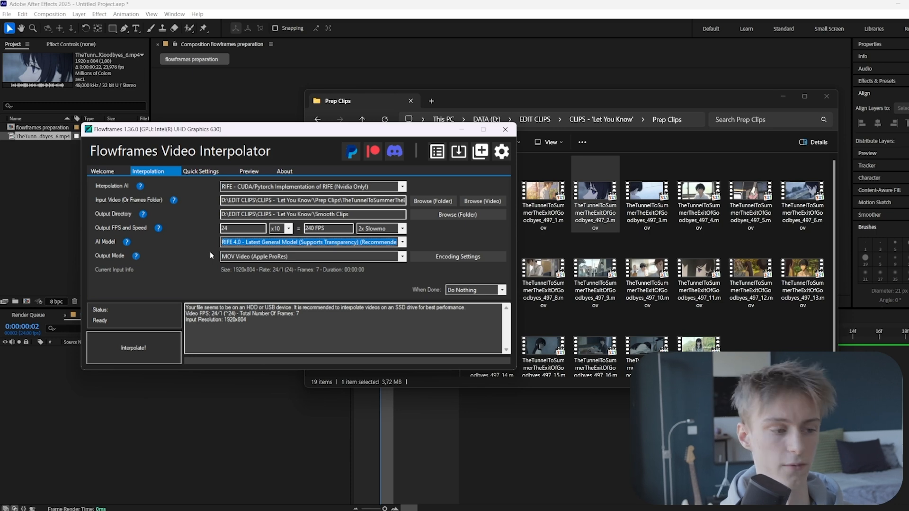
click(136, 341)
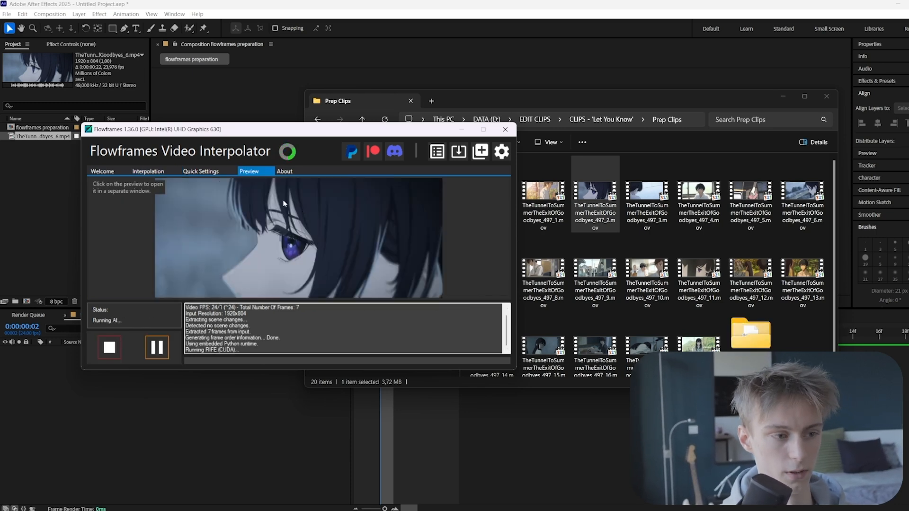
- Open the Smooth Clips folder in File Explorer and play Clip 5.mov to check its smoothness, closing the player when done
click(362, 119)
click(495, 229)
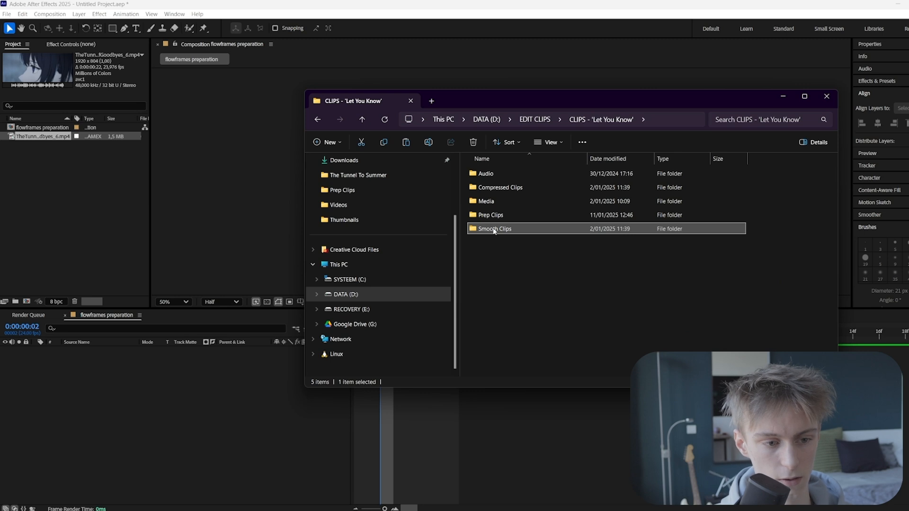
double_click(495, 230)
click(722, 189)
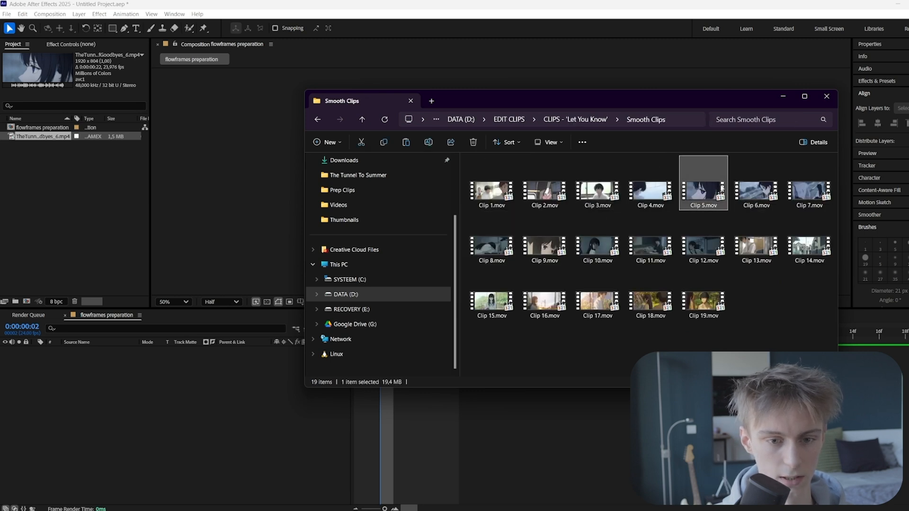
double_click(714, 207)
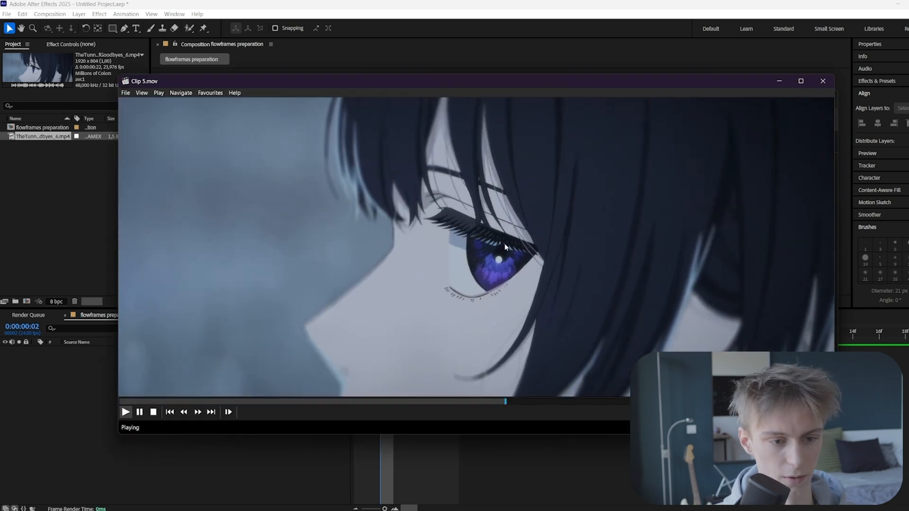
key(ctrl+Right)
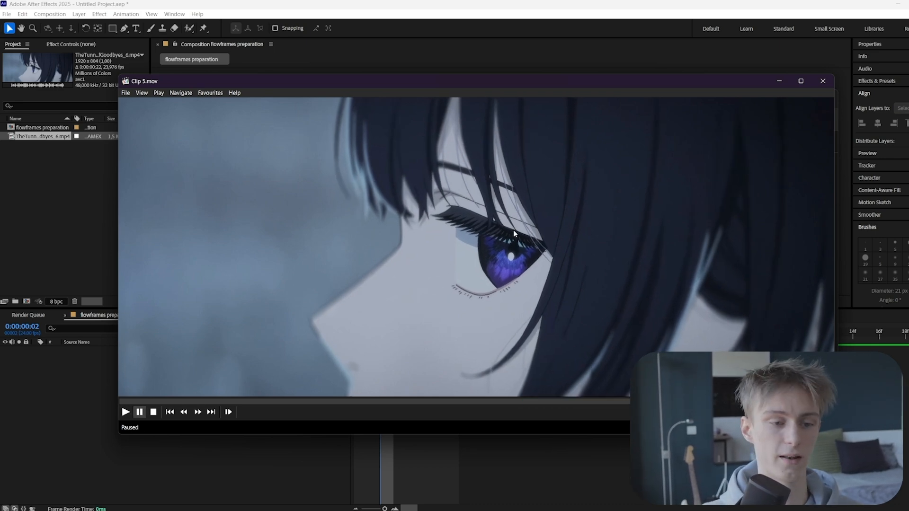
click(823, 81)
- Look through the numbered clips in the Smooth Clips folder to review their naming and order
click(509, 192)
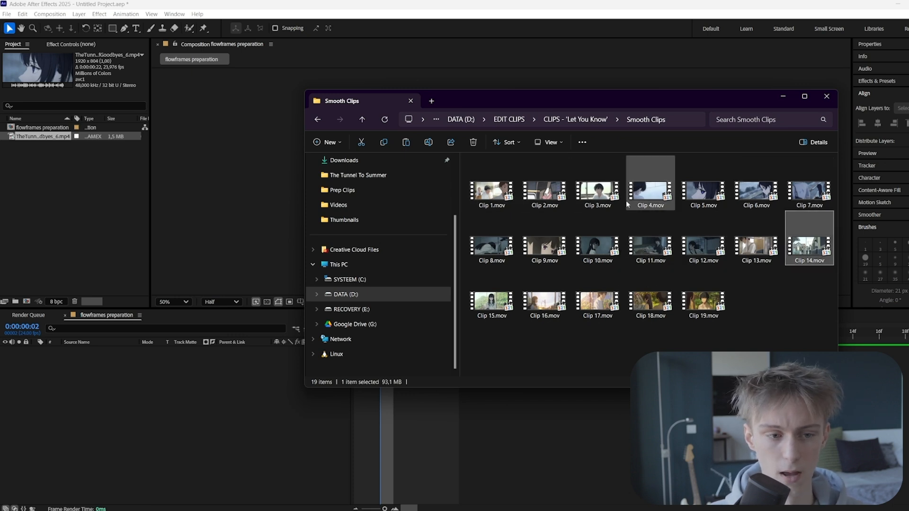
click(493, 246)
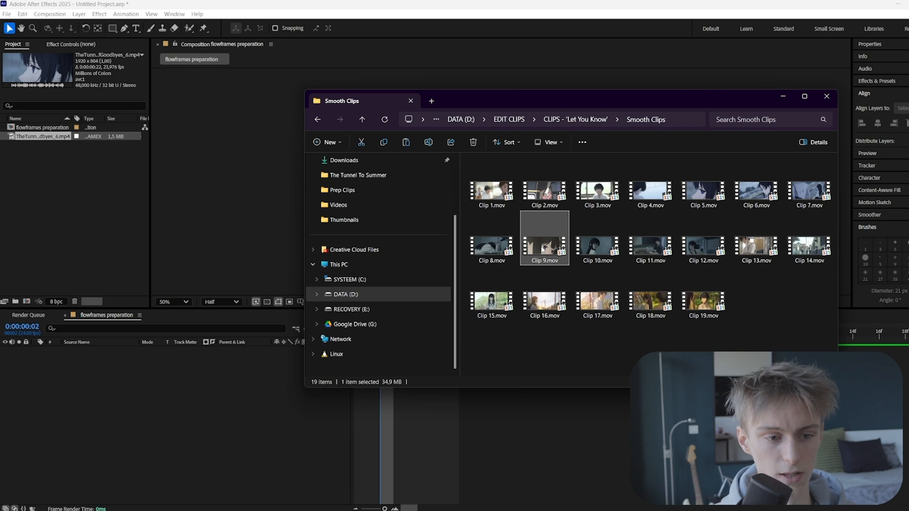
click(503, 201)
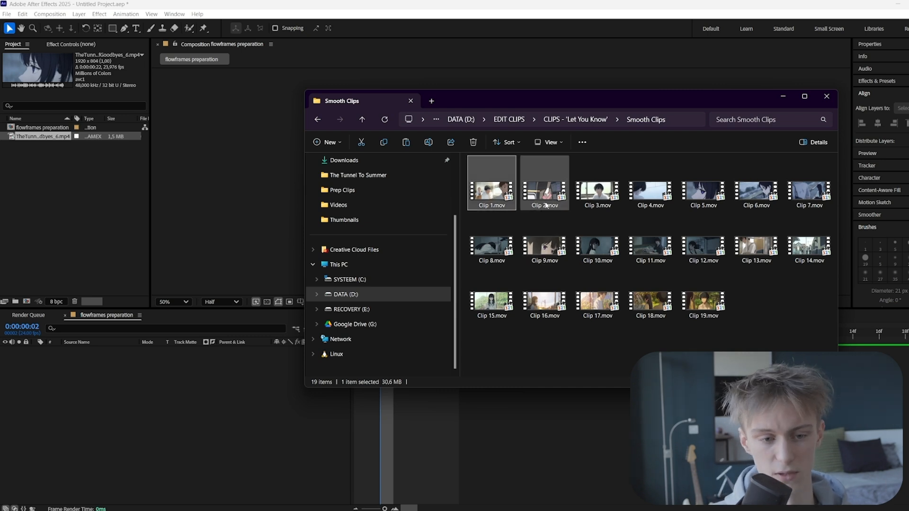
key(Right)
key(Right)
key(Right)
key(Right)
key(Home)
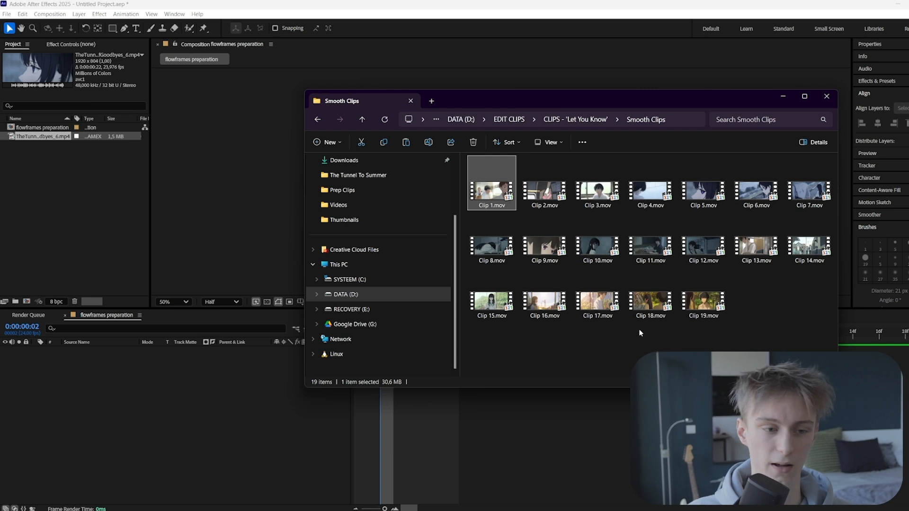
key(Right)
key(Right)
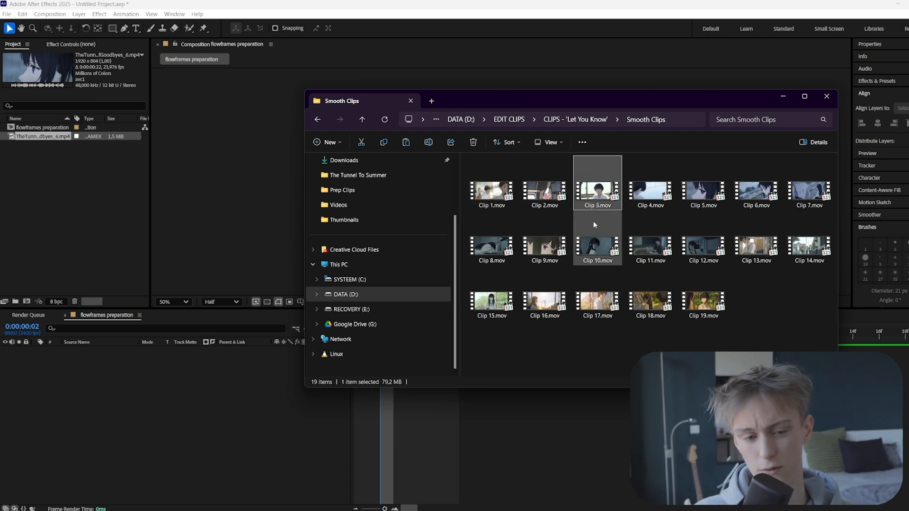
key(Left)
key(Left)
key(Right)
key(Down)
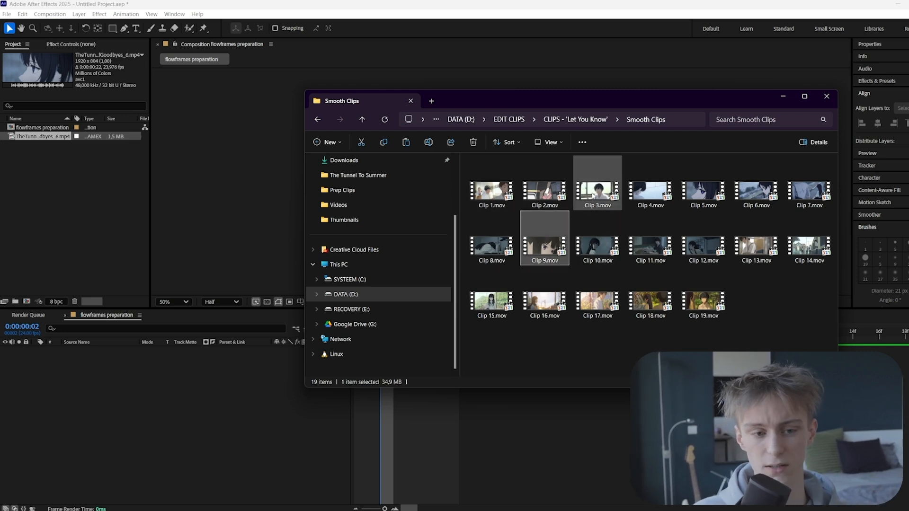
click(492, 194)
click(546, 198)
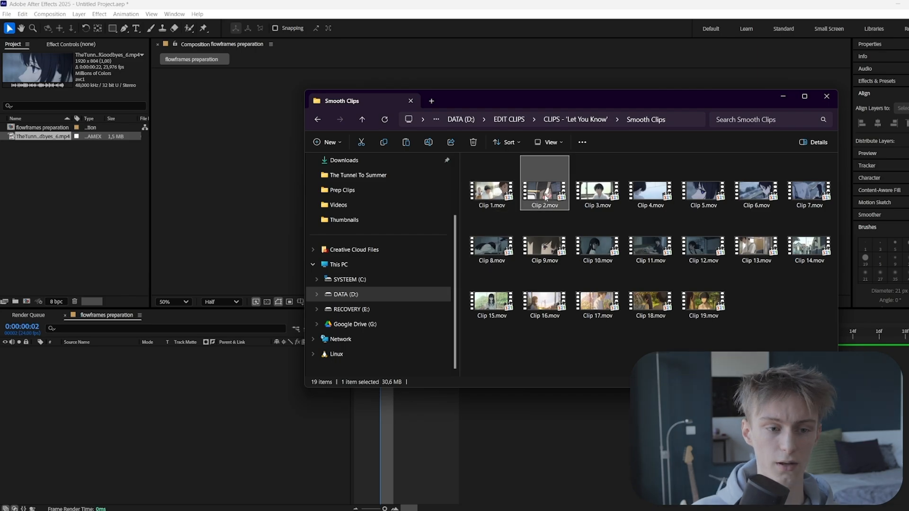